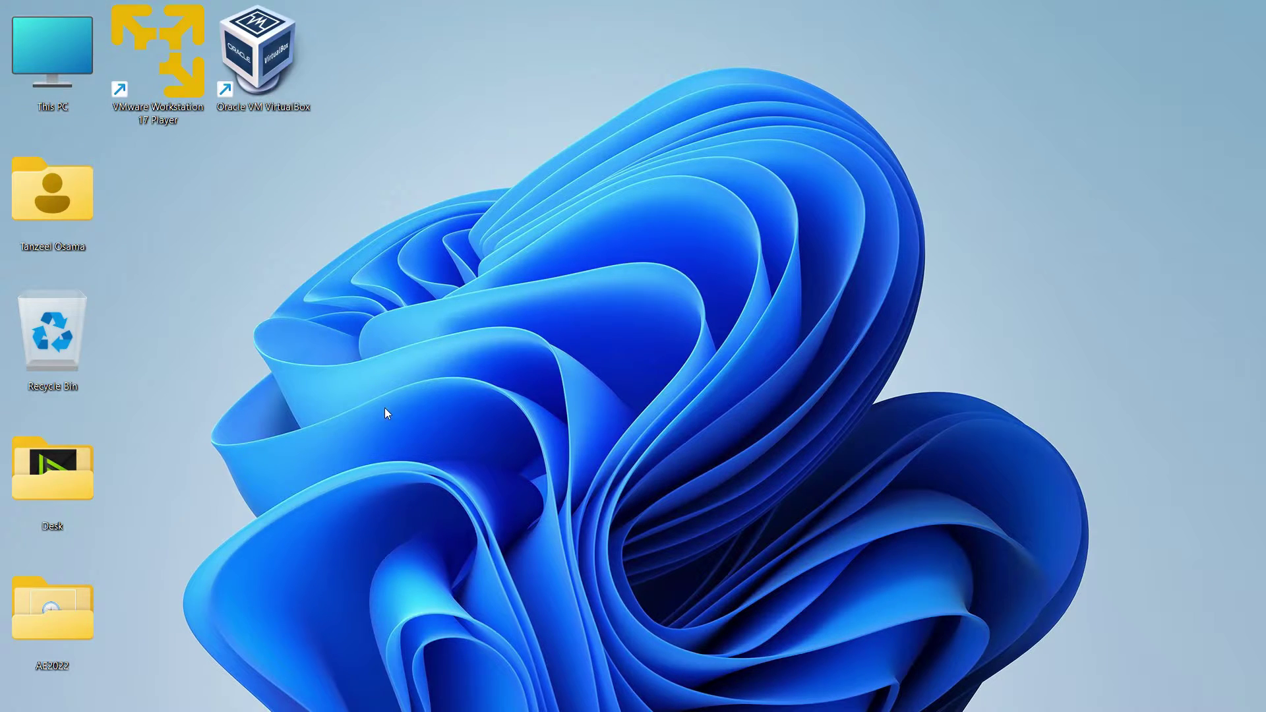
In File Explorer, open the Windows folder on the Windows (C:) drive from This PC.
{"action": "mouse_move", "coordinate": [587, 710]}
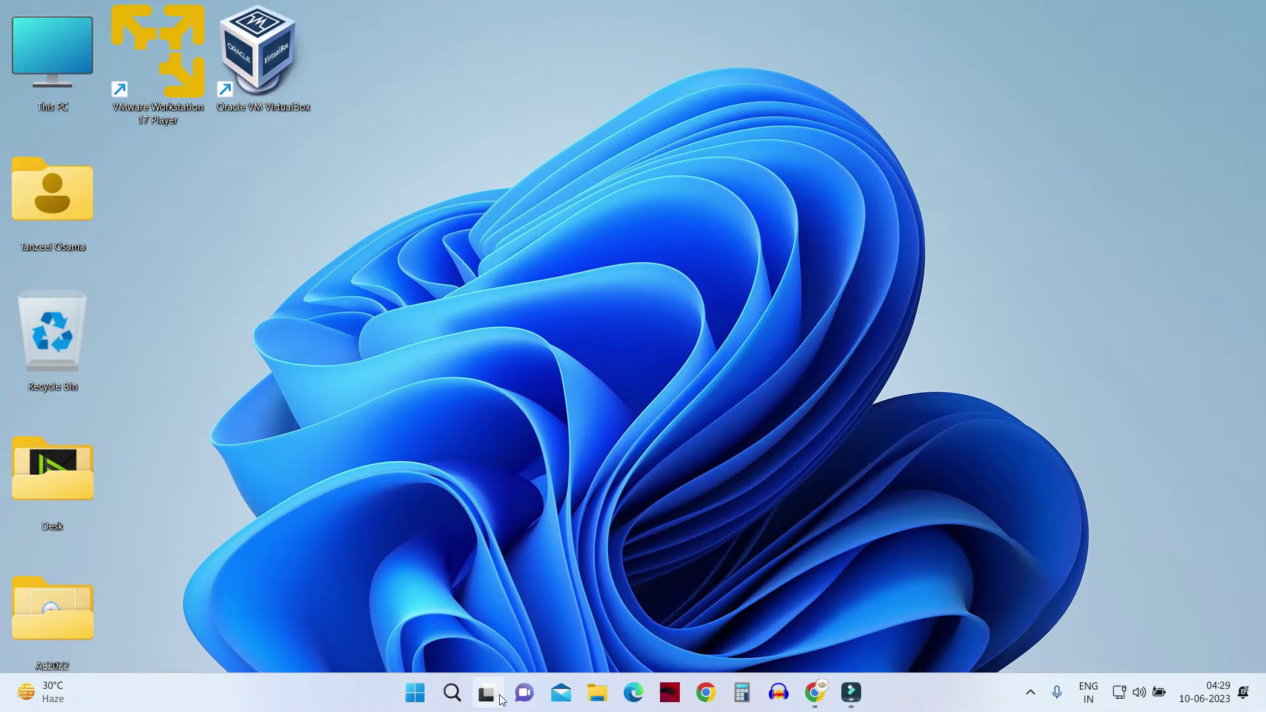
{"action": "left_click", "coordinate": [597, 706]}
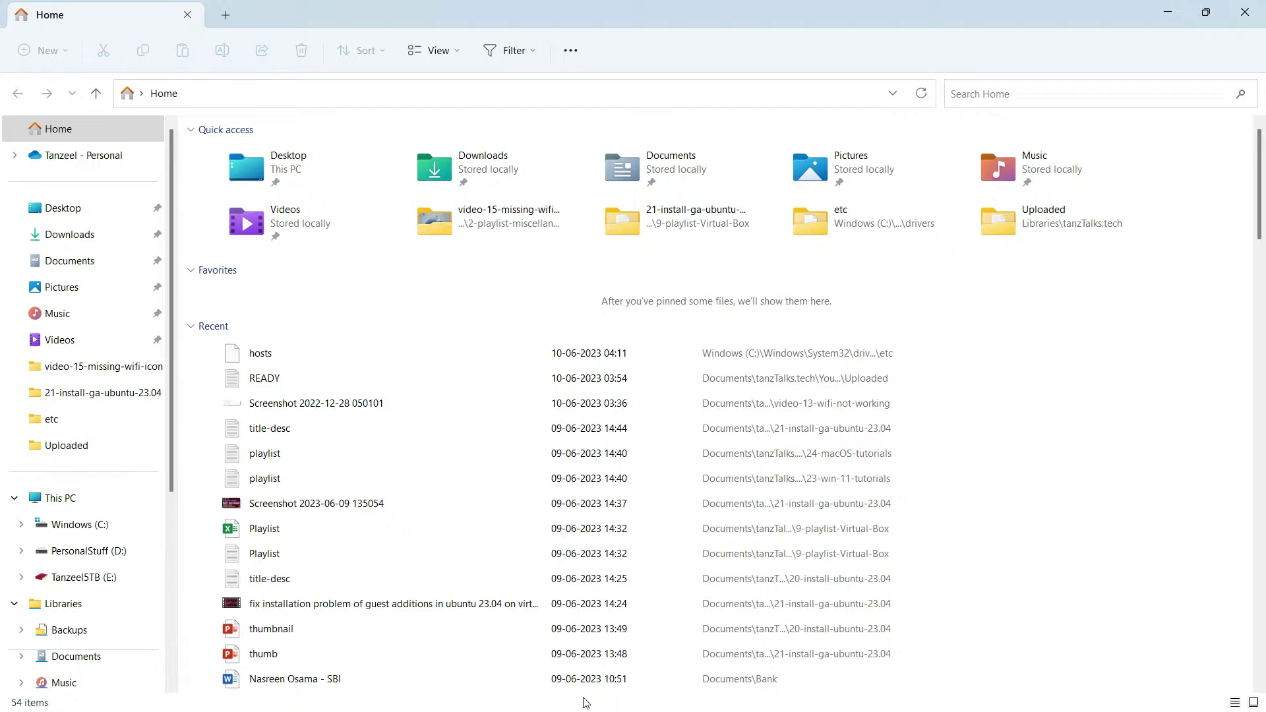
{"action": "left_click", "coordinate": [93, 499]}
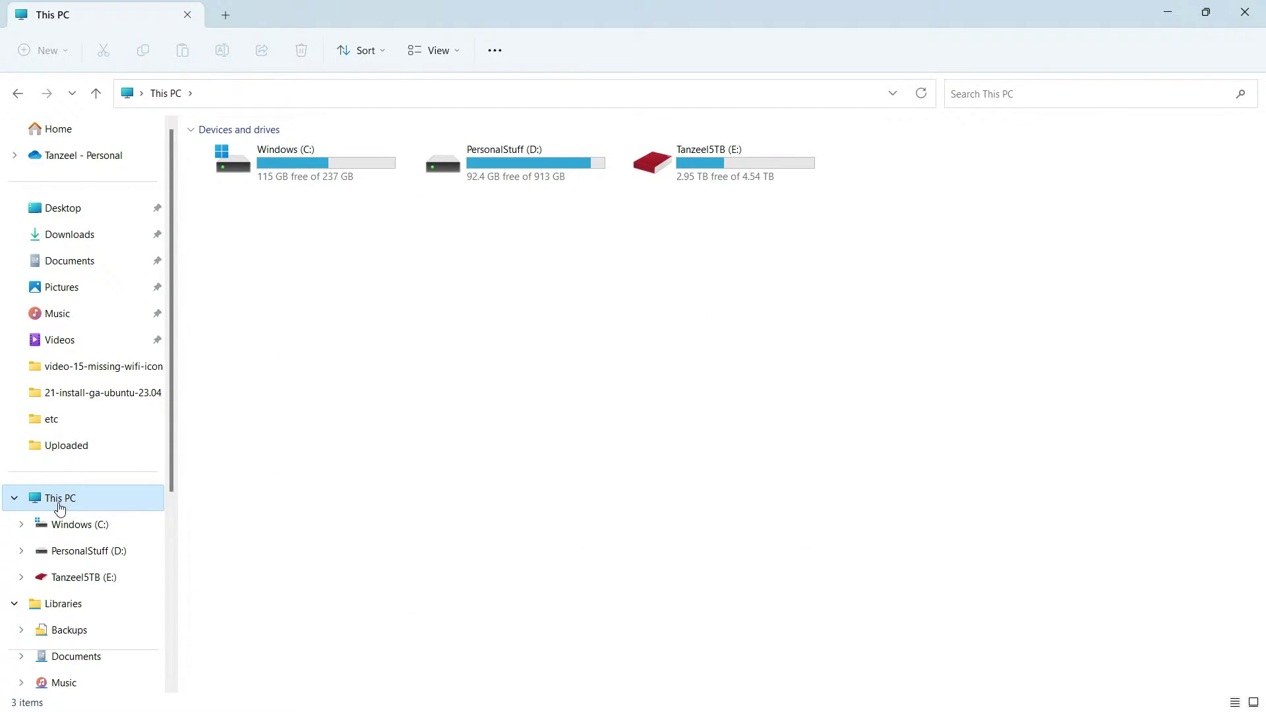
{"action": "double_click", "coordinate": [305, 166]}
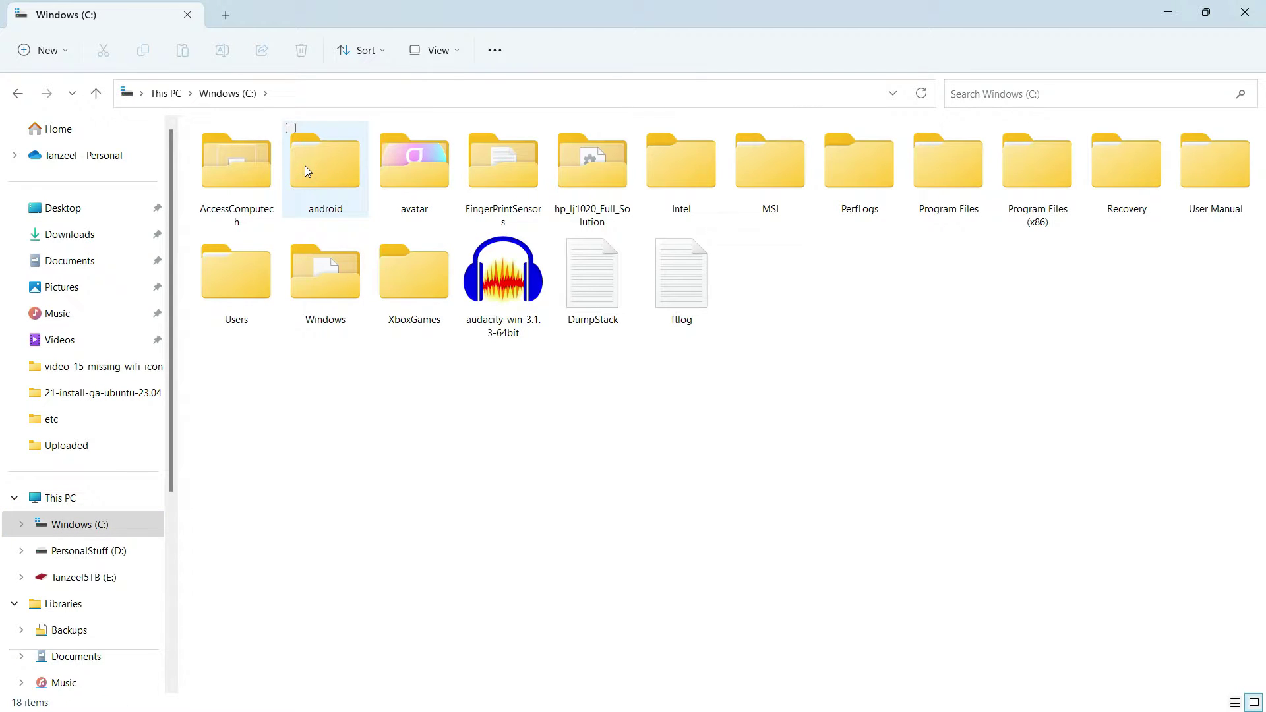
{"action": "double_click", "coordinate": [320, 297]}
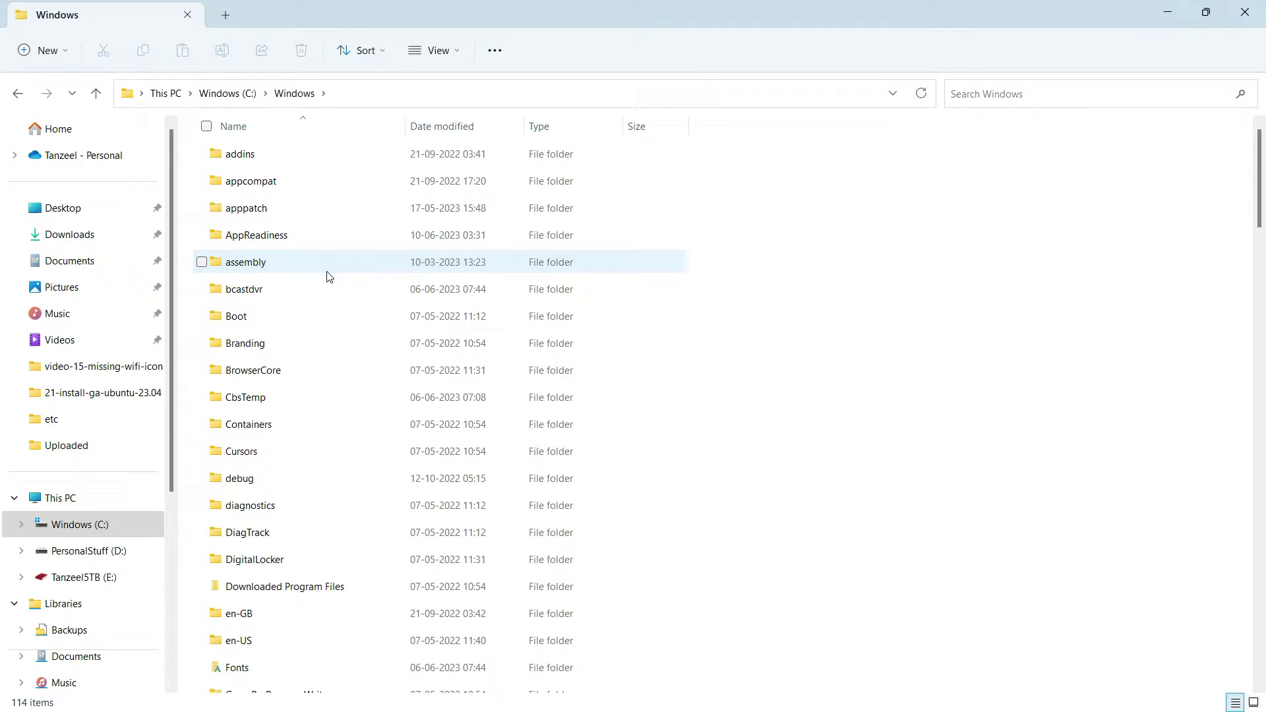
Open the System32 folder, then its drivers folder.
{"action": "scroll", "coordinate": [326, 274], "scroll_direction": "down", "scroll_amount": 1}
{"action": "scroll", "coordinate": [327, 275], "scroll_direction": "down", "scroll_amount": 9}
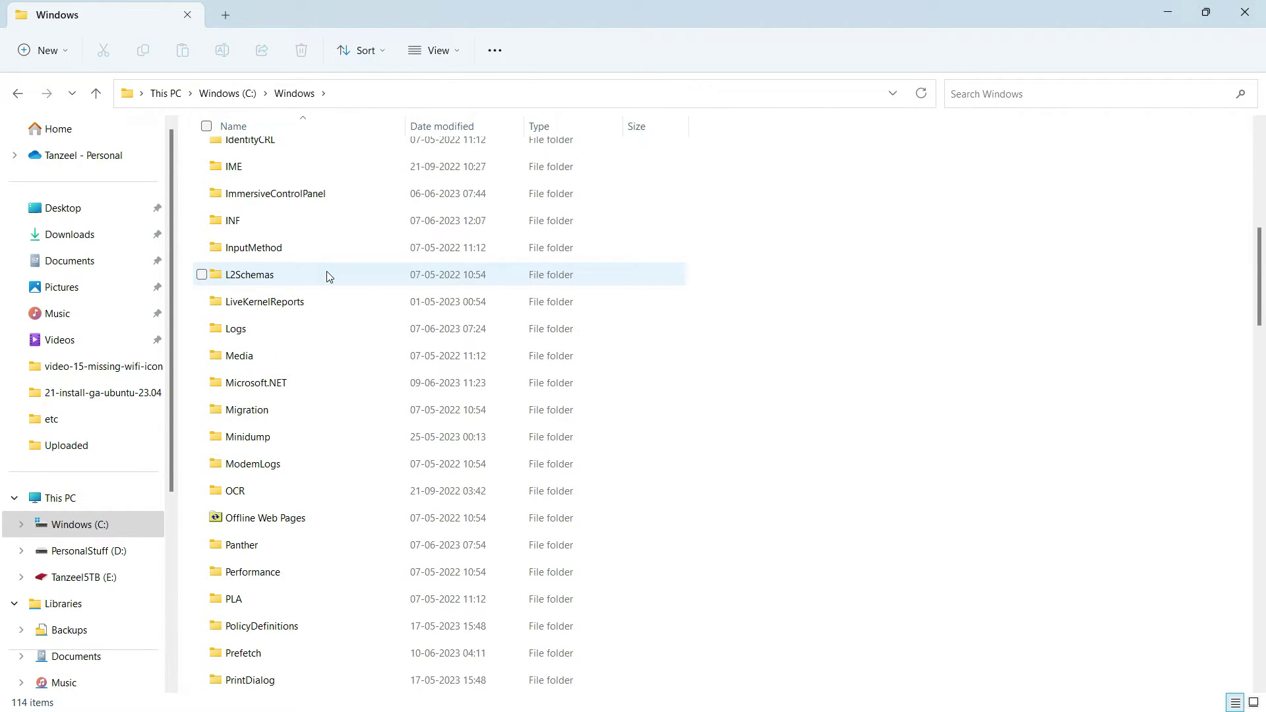
{"action": "scroll", "coordinate": [328, 276], "scroll_direction": "down", "scroll_amount": 5}
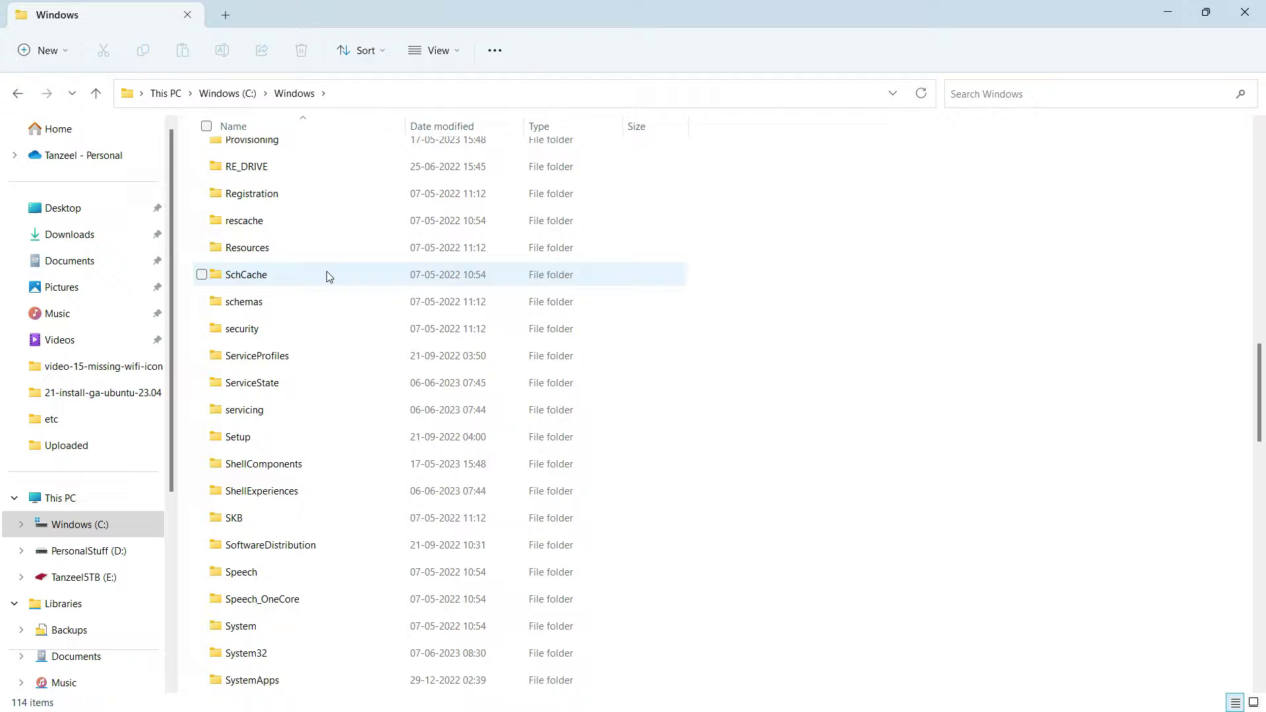
{"action": "scroll", "coordinate": [327, 275], "scroll_direction": "down", "scroll_amount": 3}
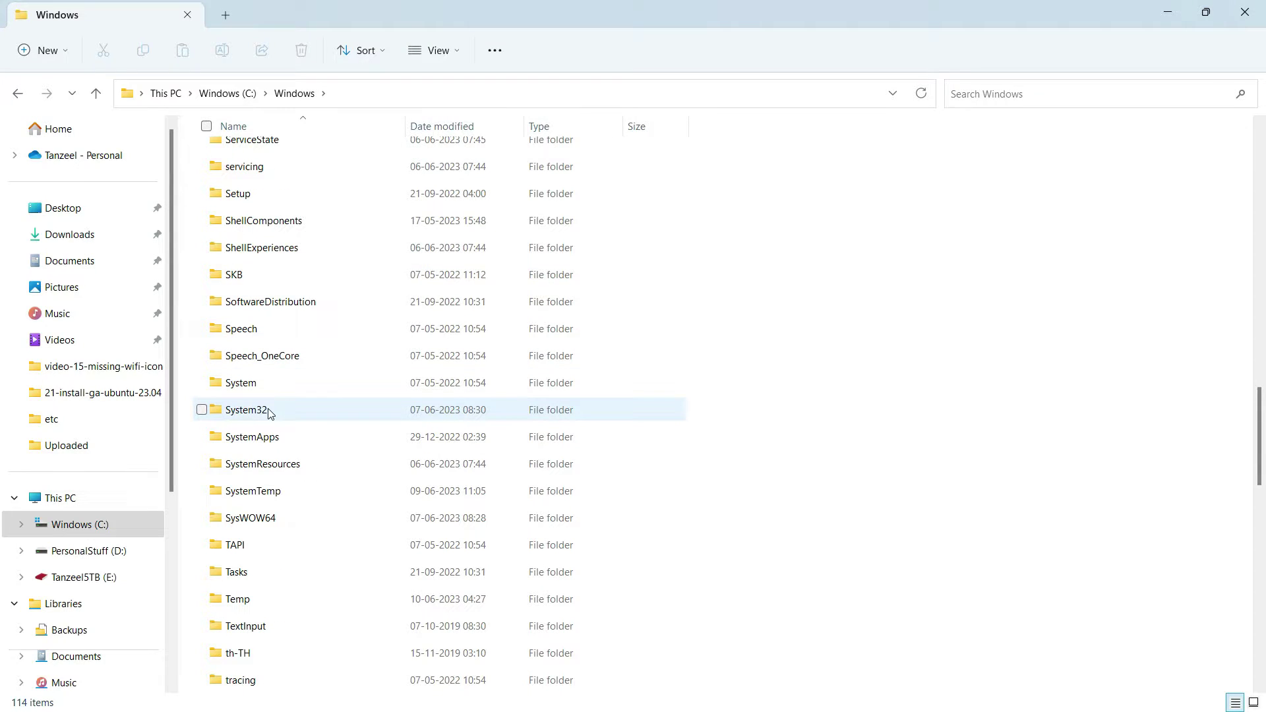
{"action": "double_click", "coordinate": [252, 413]}
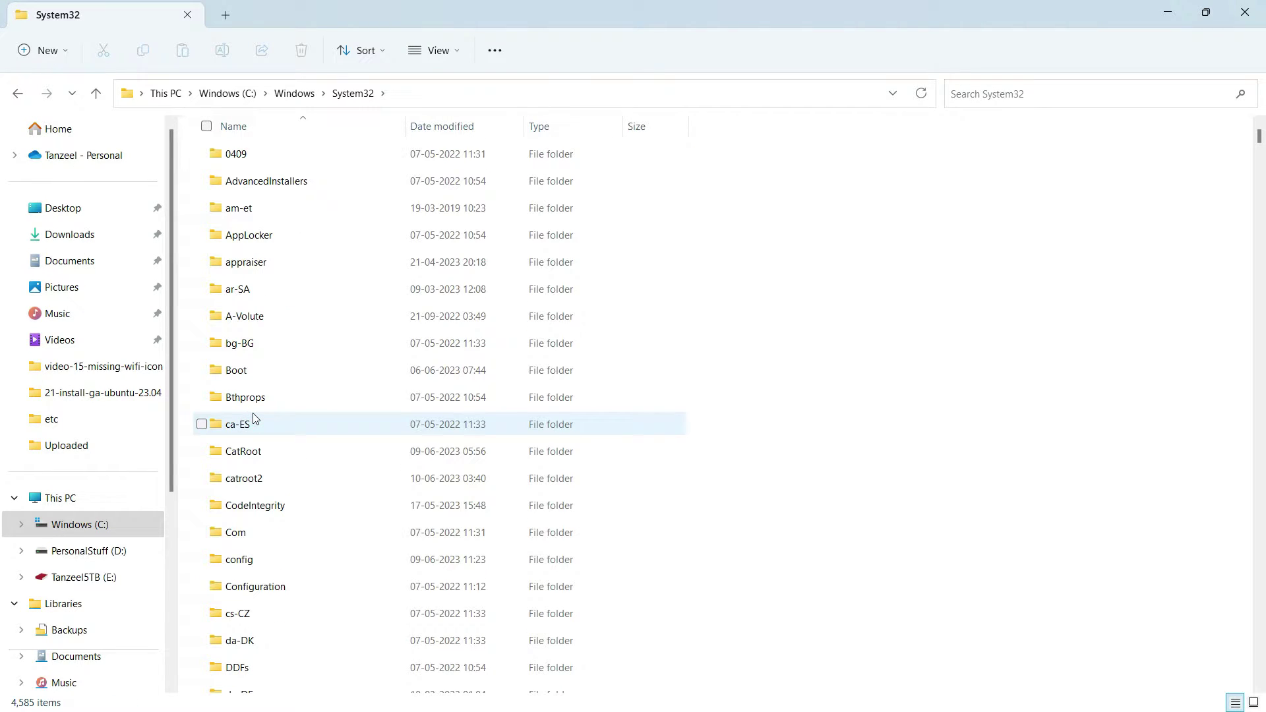
{"action": "scroll", "coordinate": [253, 417], "scroll_direction": "down", "scroll_amount": 5}
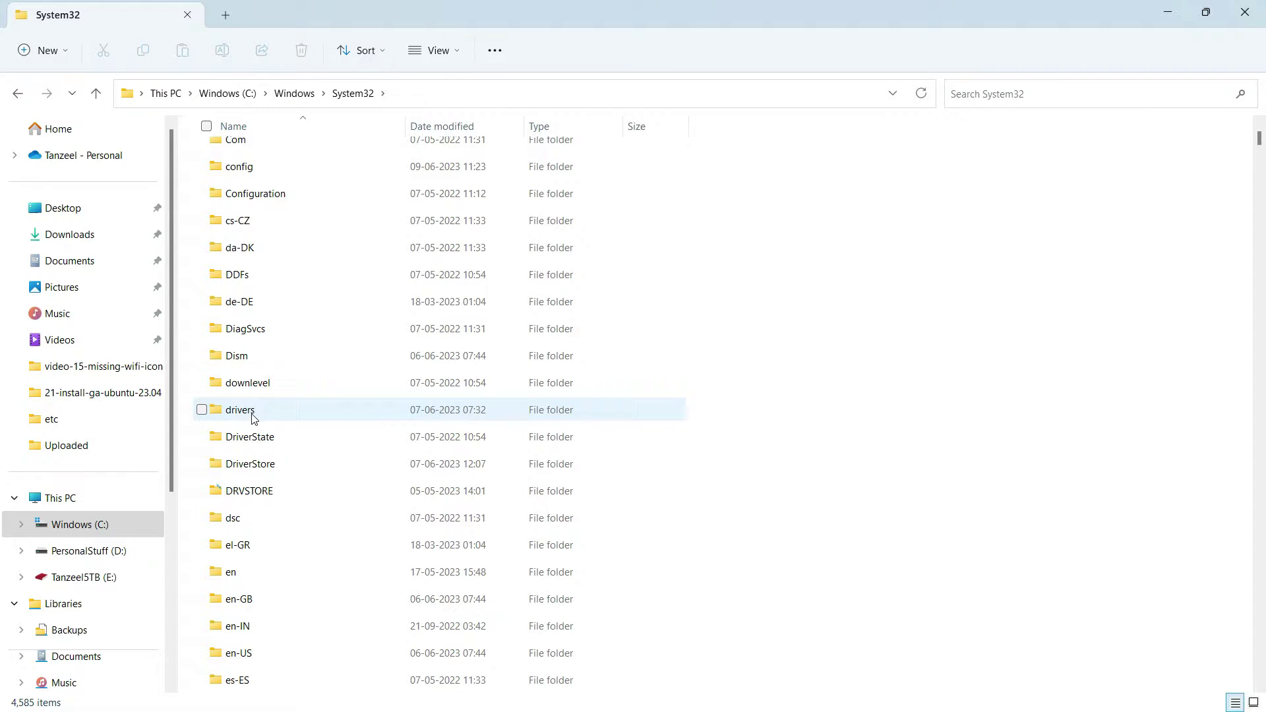
{"action": "double_click", "coordinate": [251, 412]}
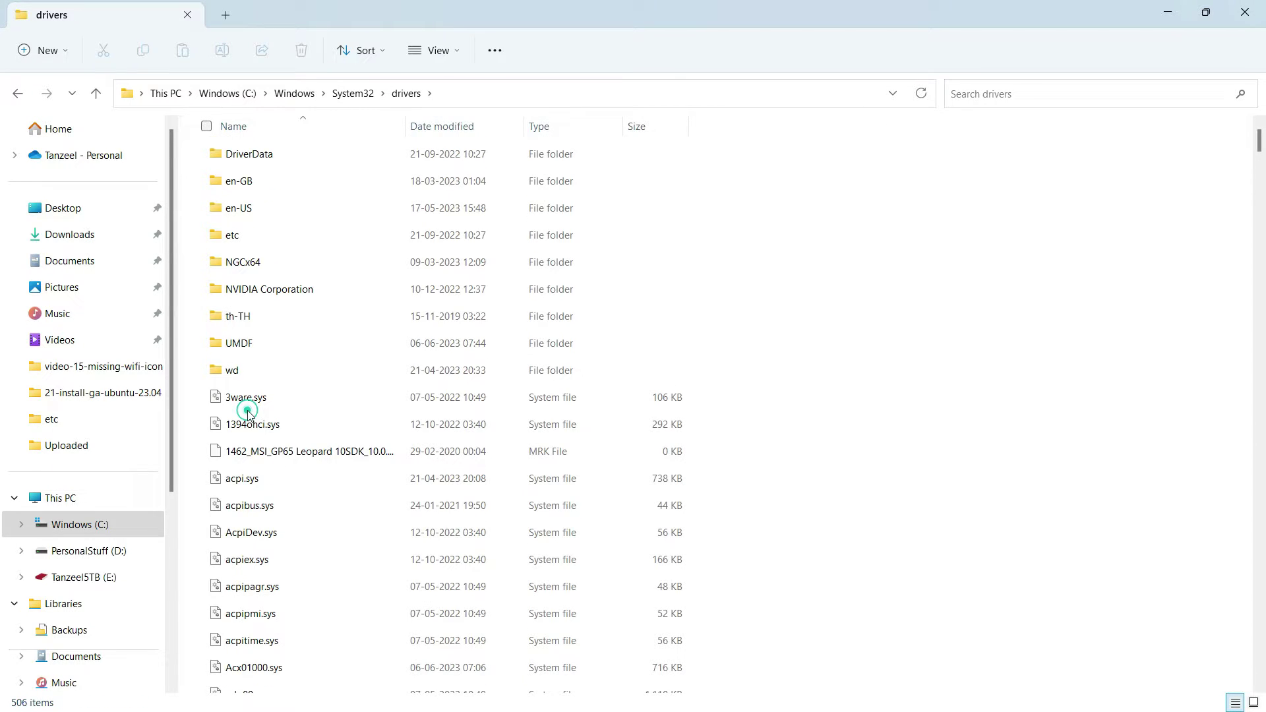
Open the etc folder and open the hosts file in Notepad just once.
{"action": "double_click", "coordinate": [239, 247]}
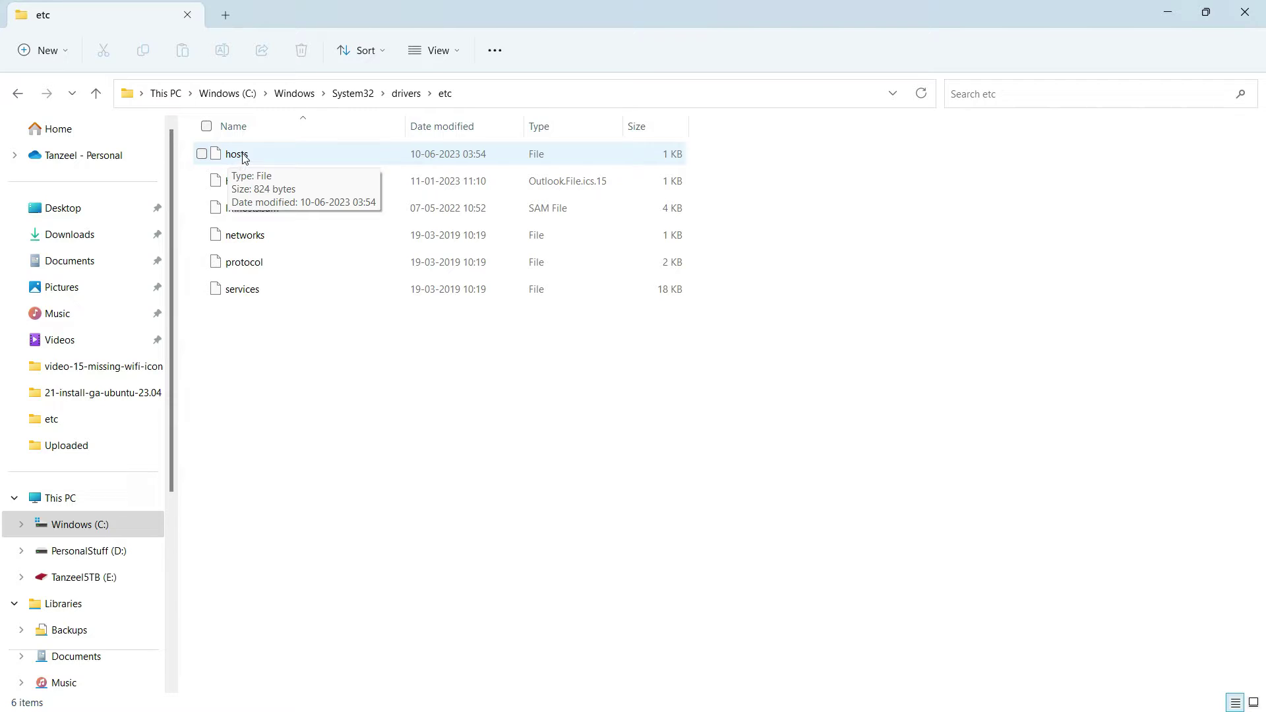
{"action": "right_click", "coordinate": [243, 158]}
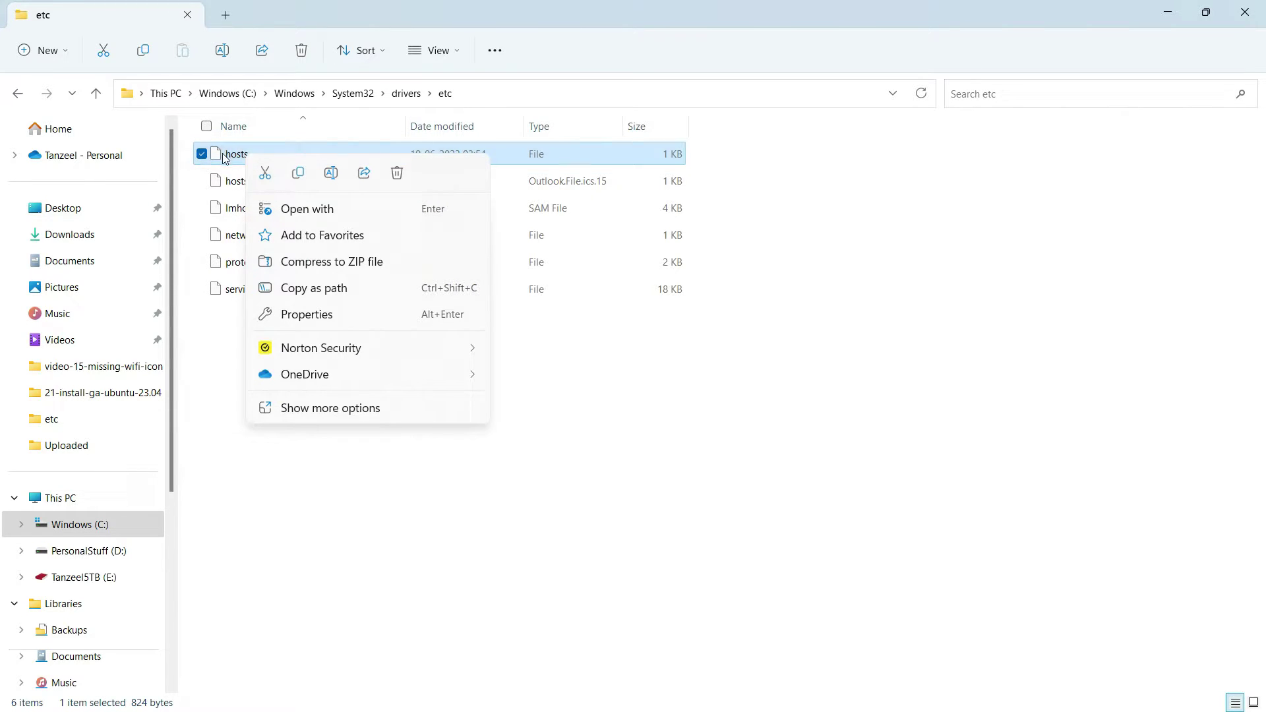
{"action": "left_click", "coordinate": [323, 215]}
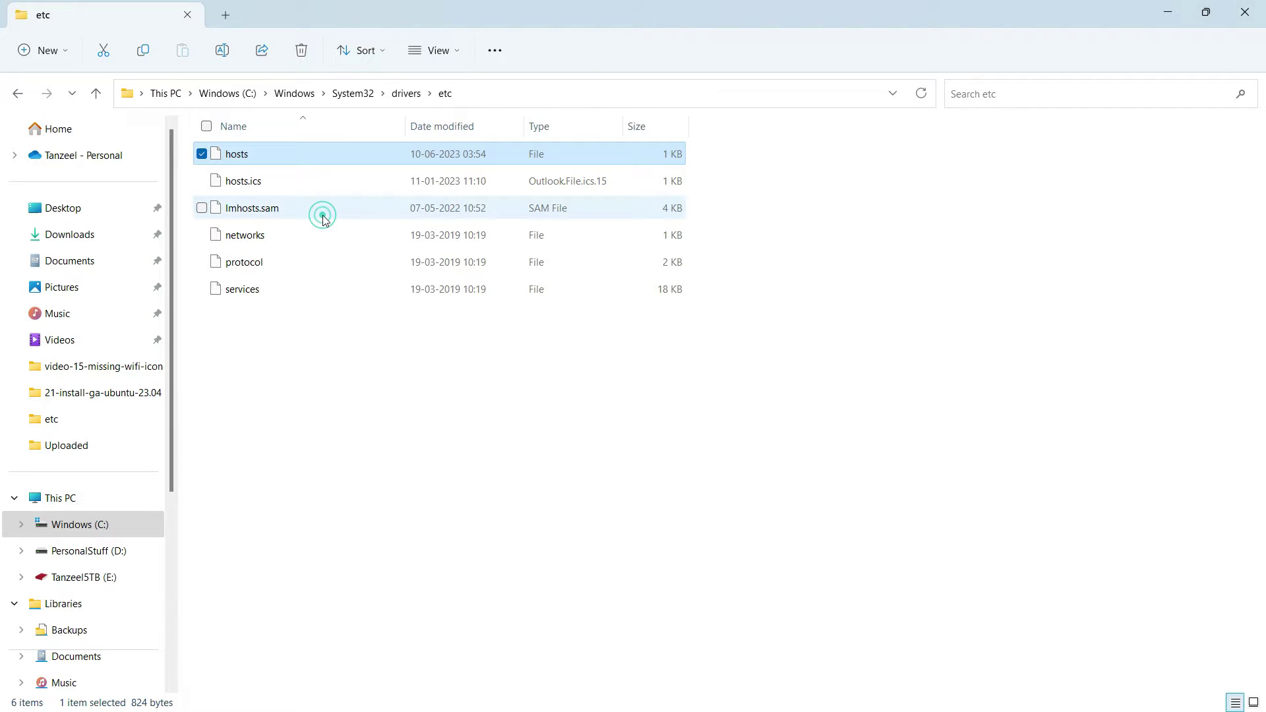
{"action": "left_click", "coordinate": [476, 309]}
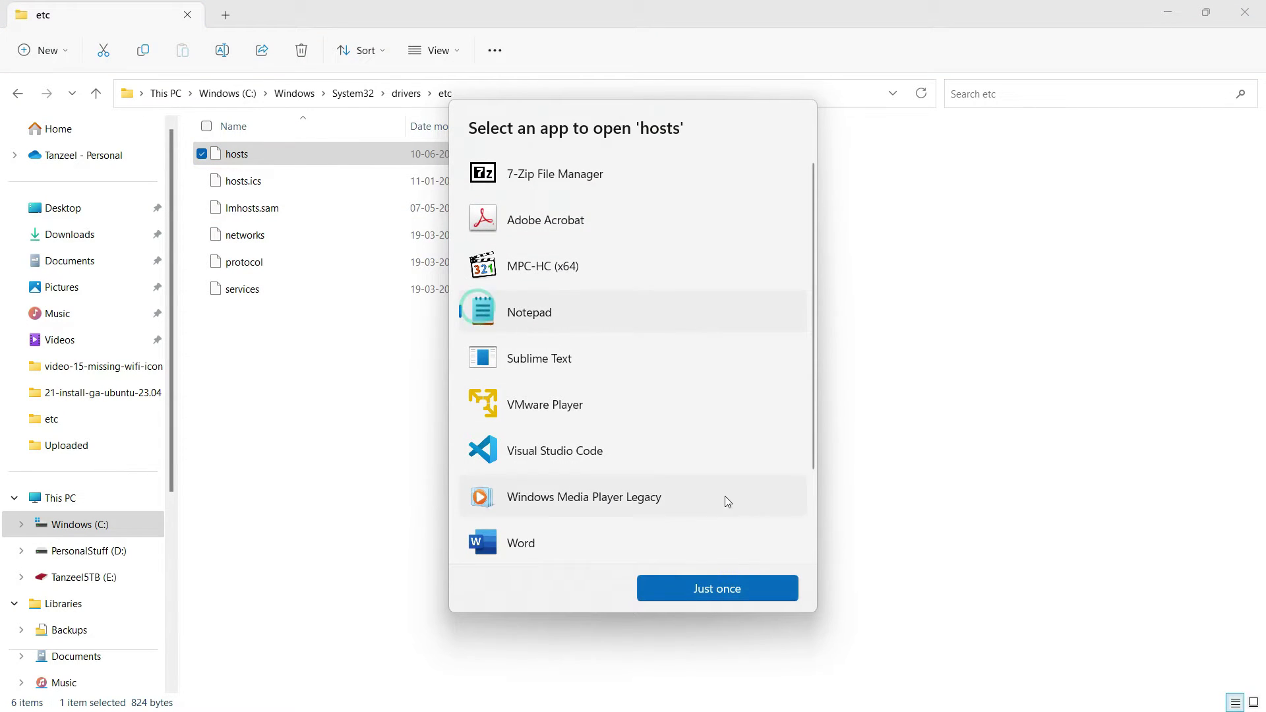
{"action": "left_click", "coordinate": [738, 588]}
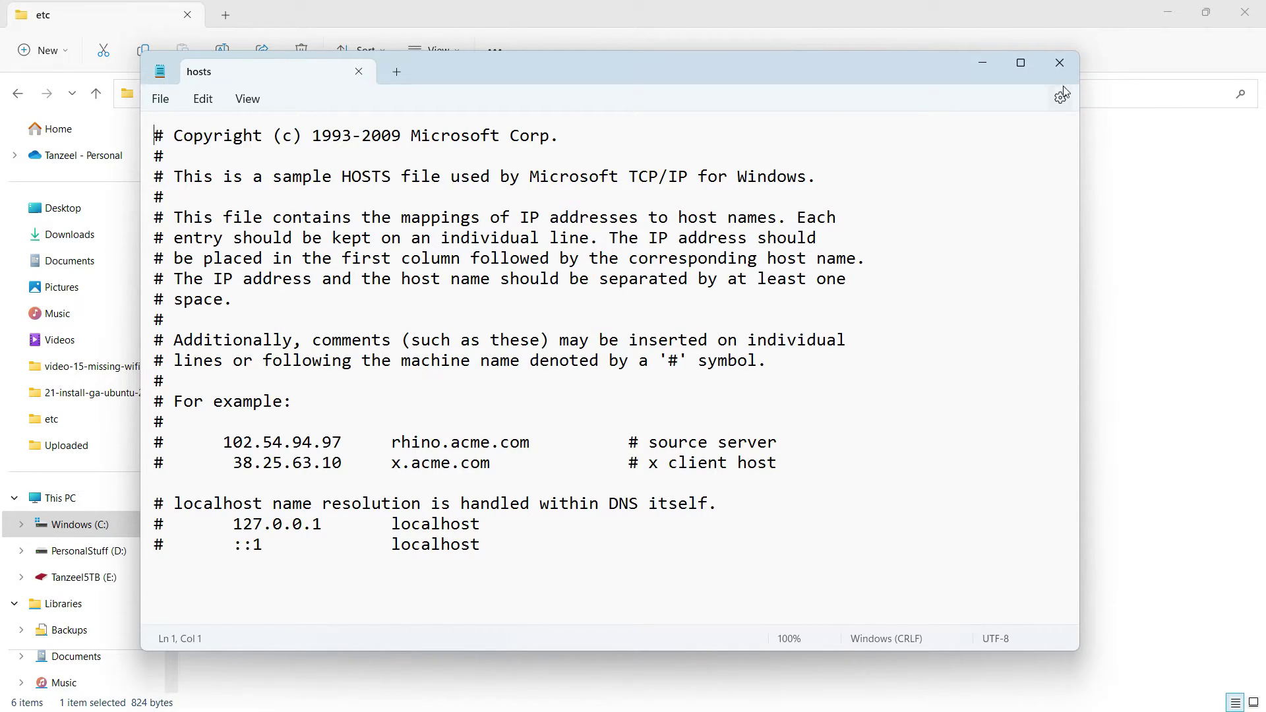
Close the hosts file and launch Notepad as administrator from Start search ('note').
{"action": "left_click", "coordinate": [1059, 63]}
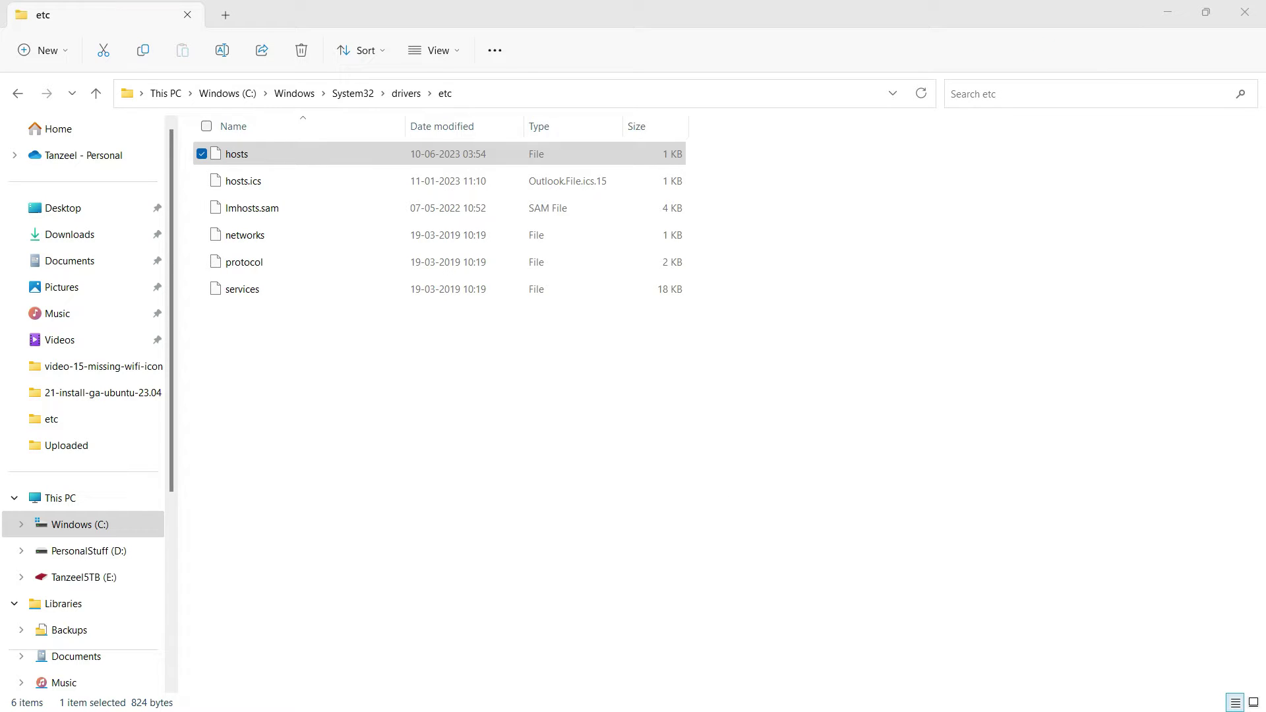
{"action": "left_click", "coordinate": [465, 699]}
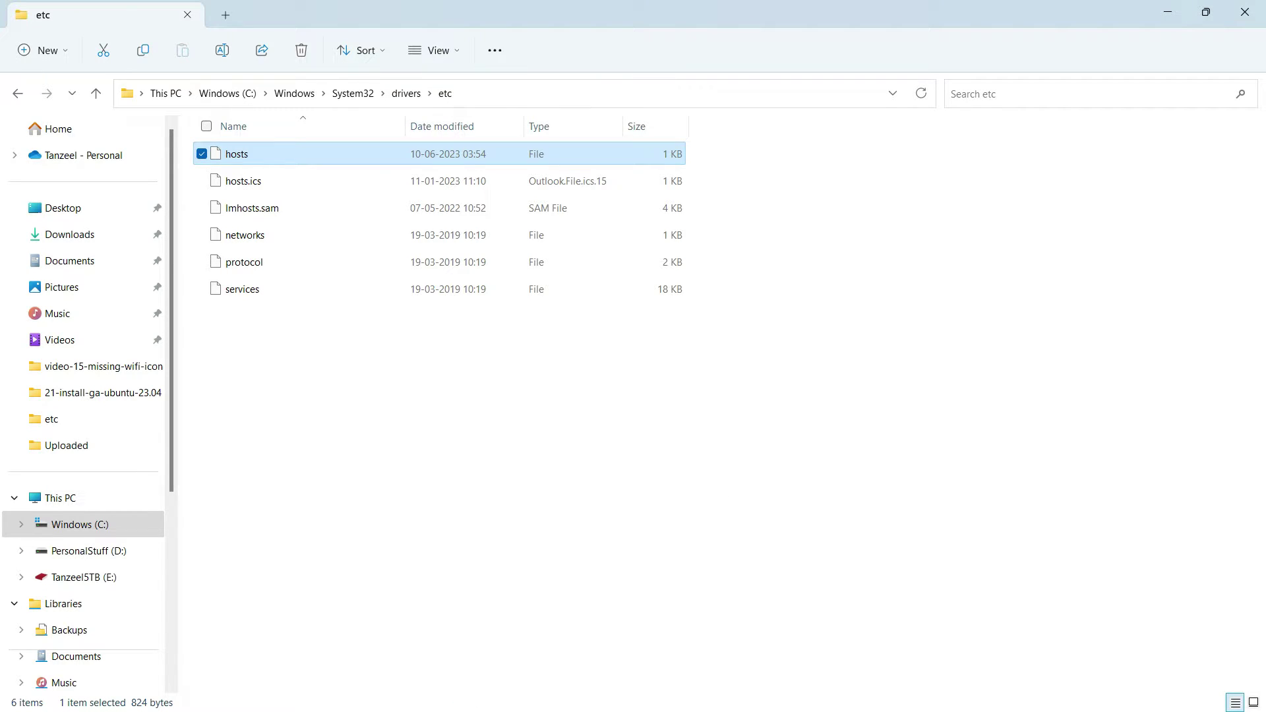
{"action": "key", "text": "super"}
{"action": "type", "text": "not"}
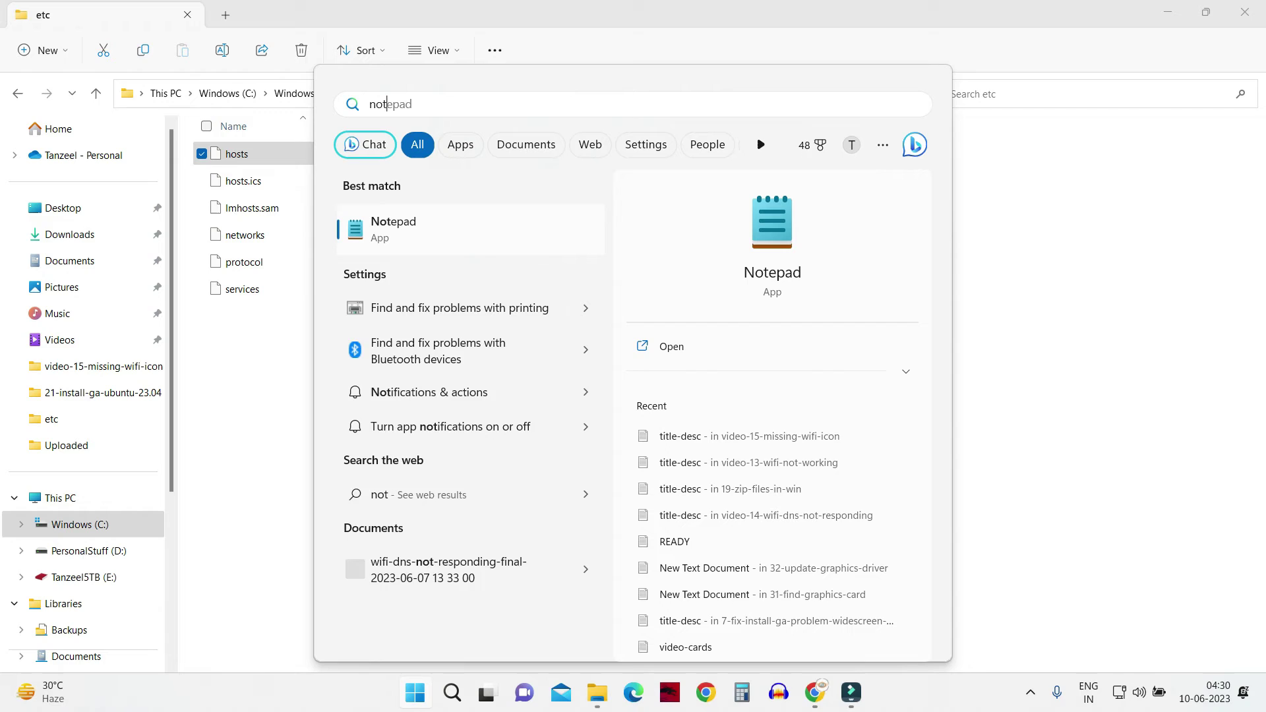
{"action": "type", "text": "e"}
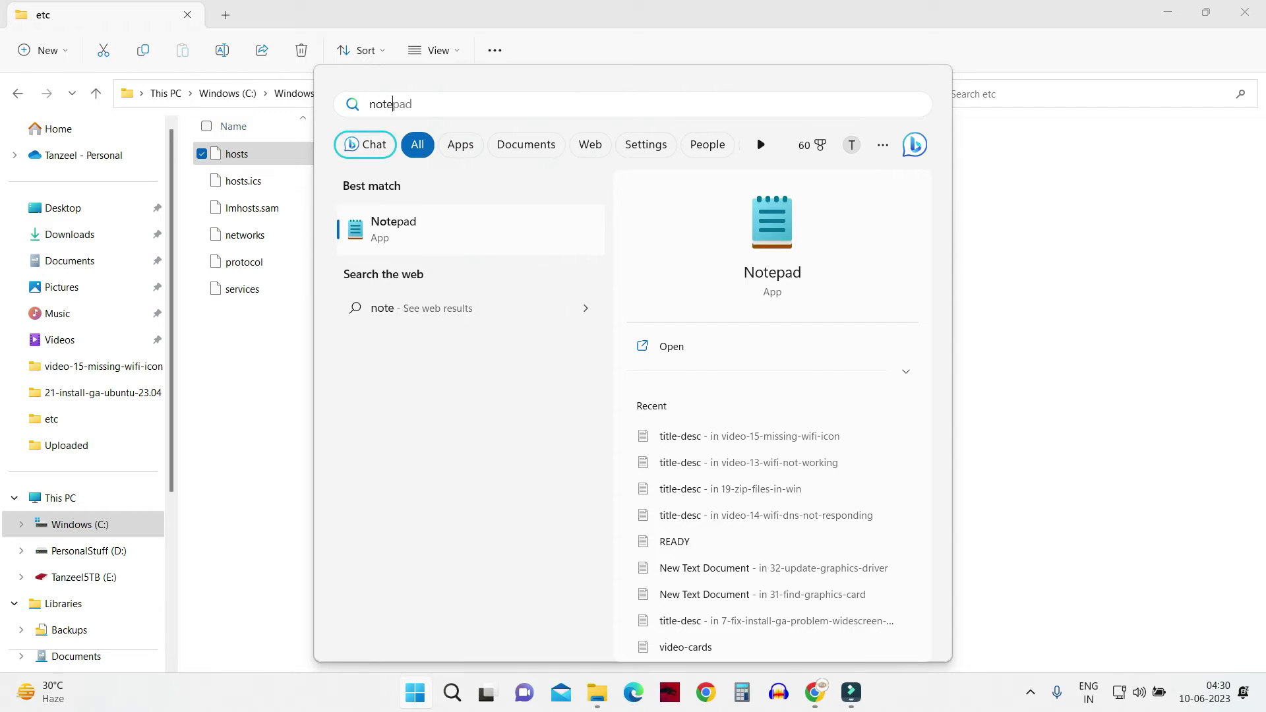
{"action": "right_click", "coordinate": [400, 229]}
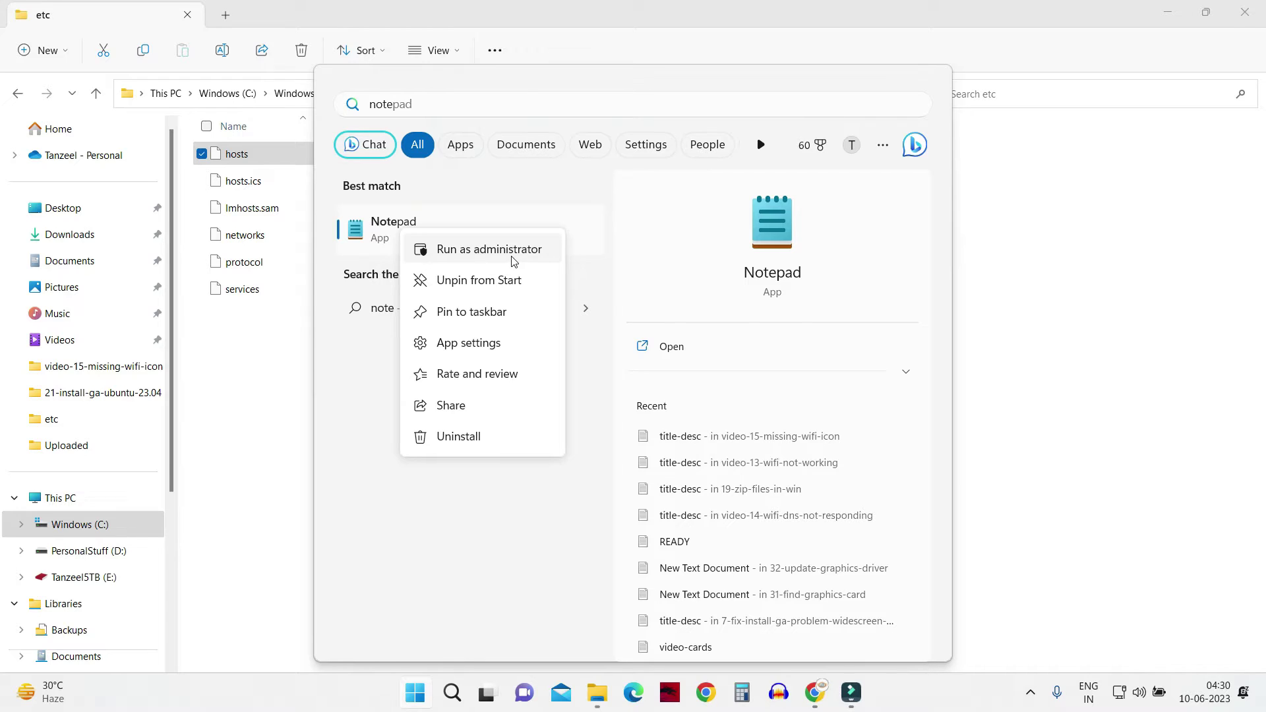
{"action": "left_click", "coordinate": [493, 258]}
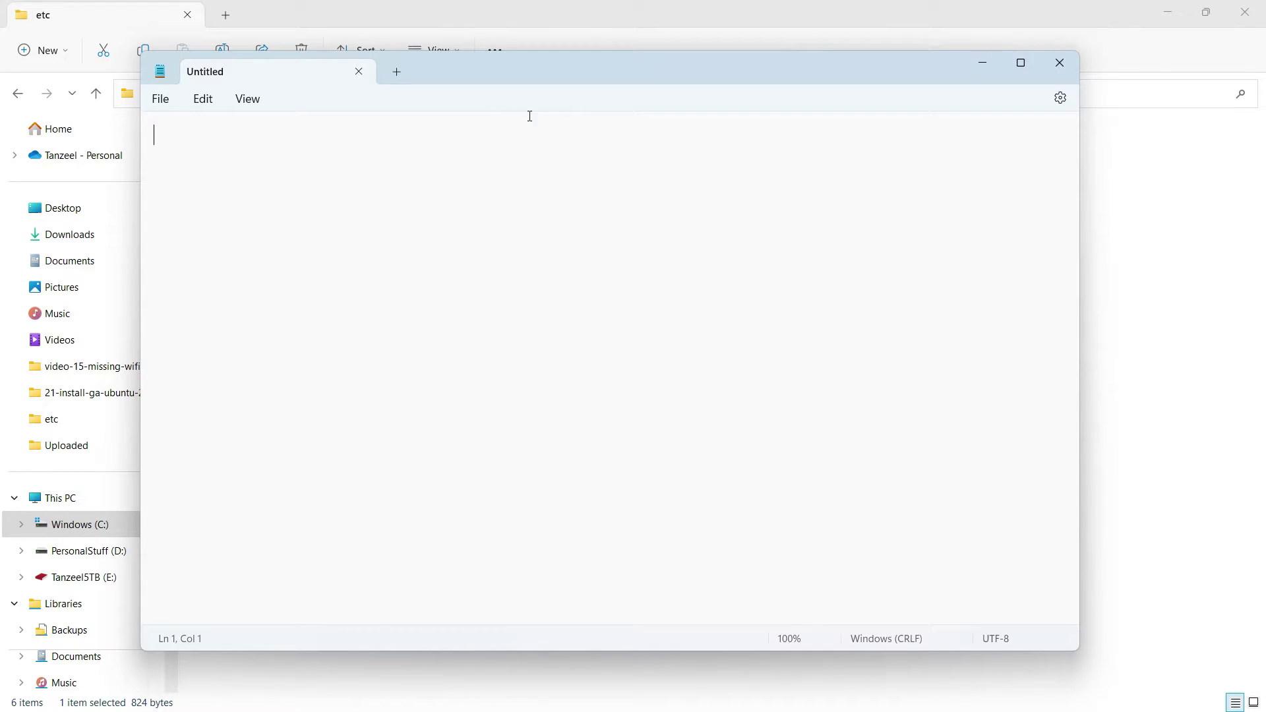
Copy the C:\Windows\System32\drivers\etc path from the File Explorer address bar.
{"action": "left_click_drag", "start_coordinate": [556, 79], "coordinate": [591, 159]}
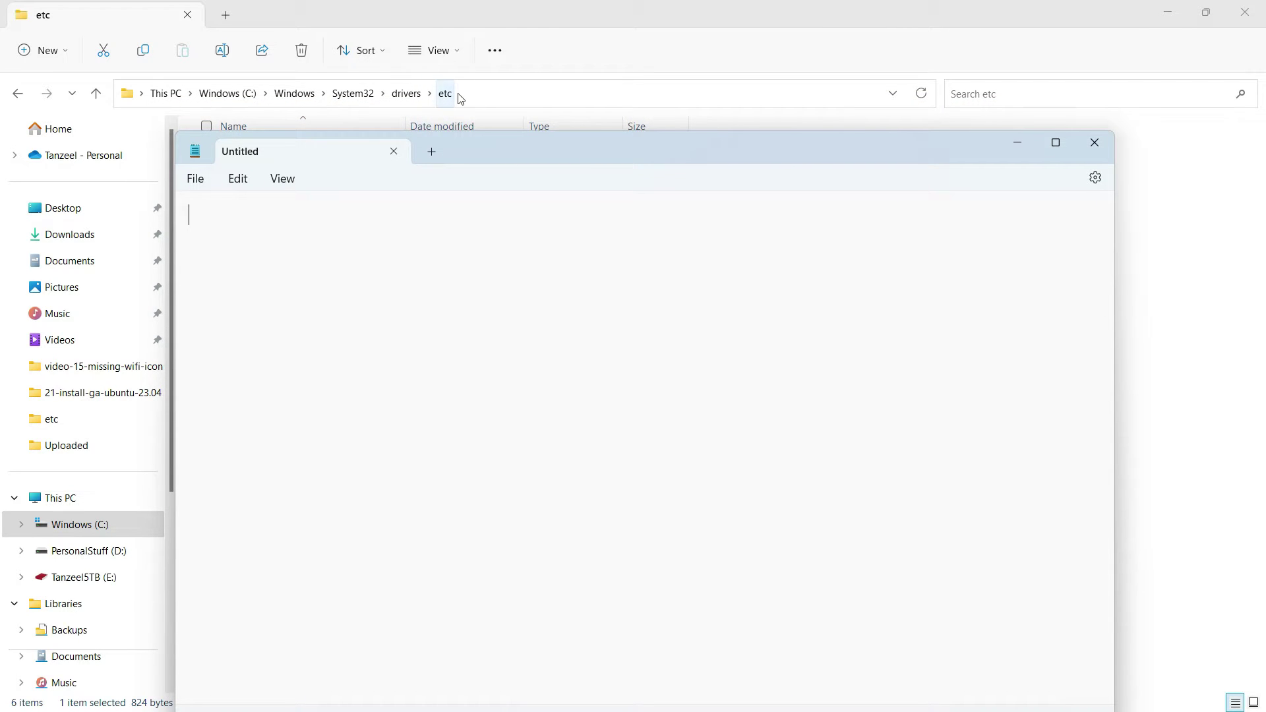
{"action": "left_click", "coordinate": [499, 22]}
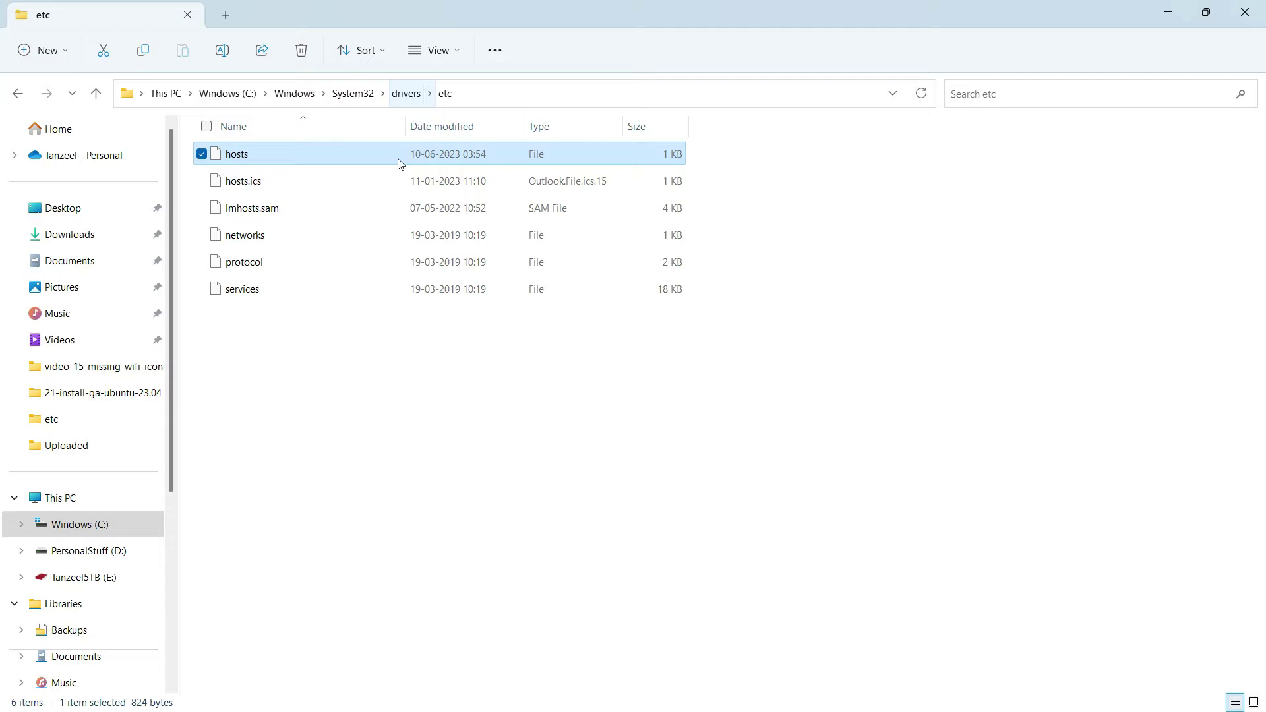
{"action": "left_click", "coordinate": [493, 99]}
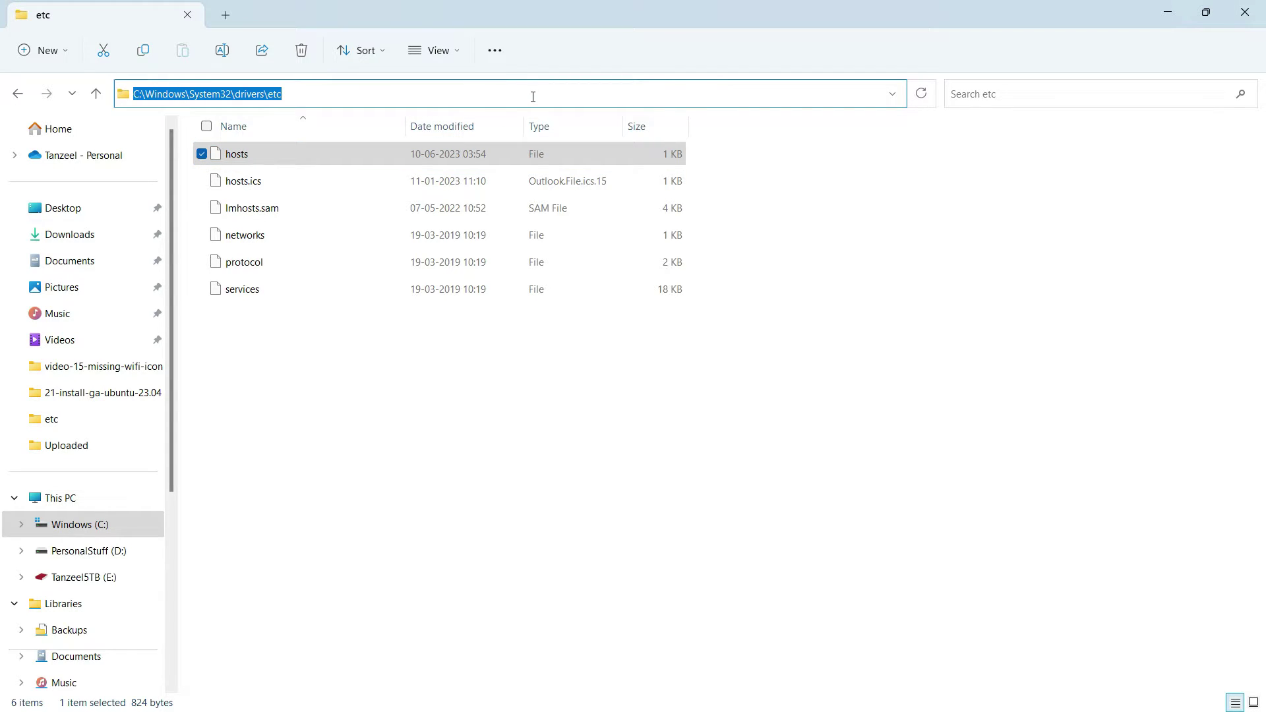
{"action": "right_click", "coordinate": [257, 97]}
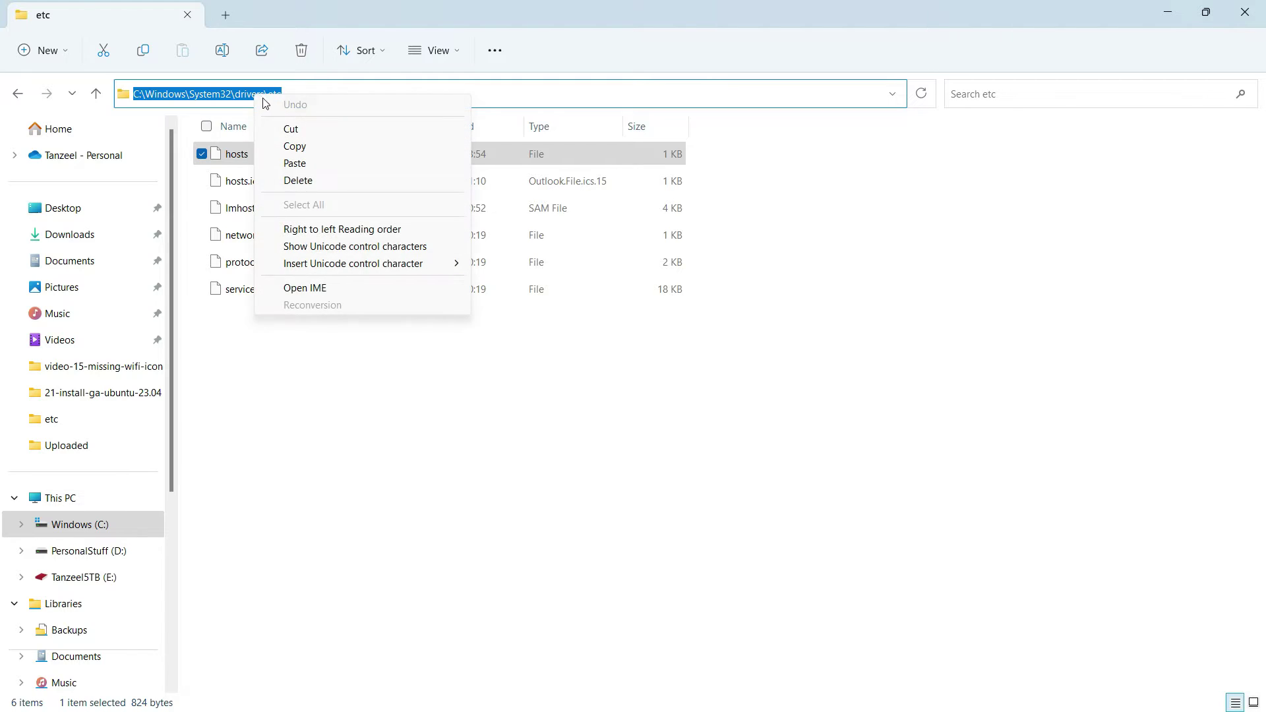
{"action": "left_click", "coordinate": [321, 148]}
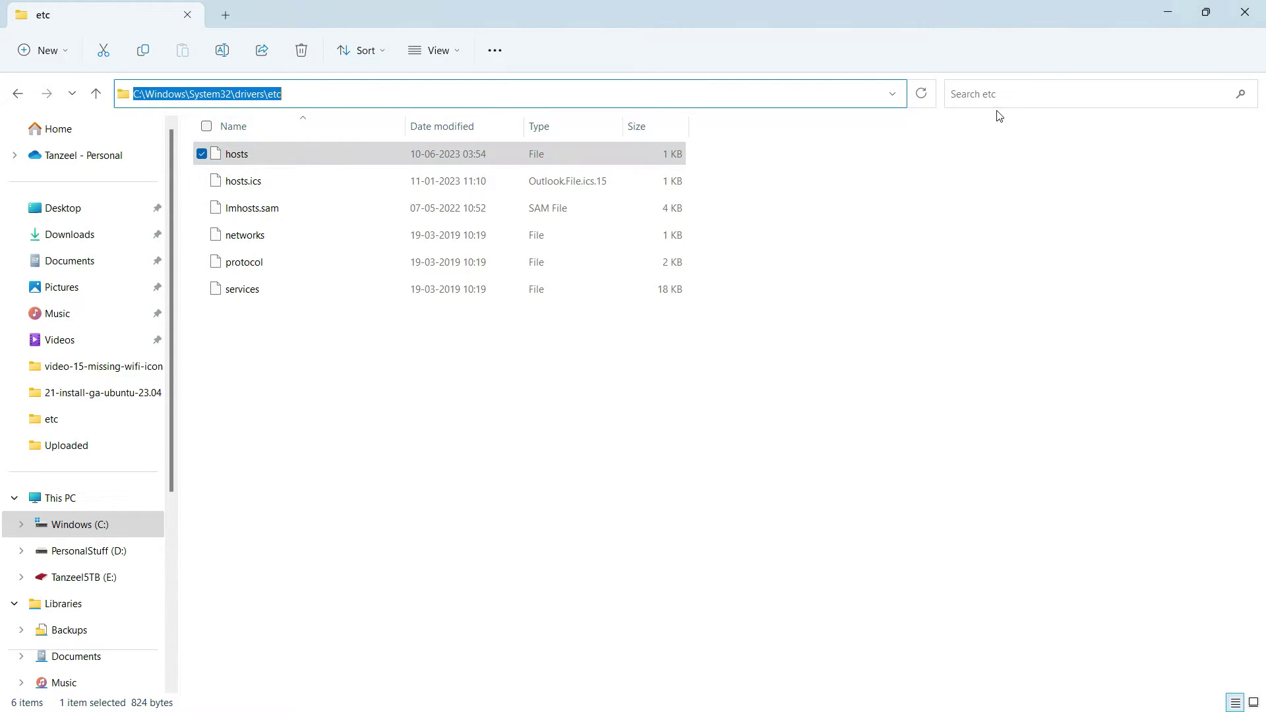
Minimize File Explorer and bring the blank elevated Notepad window higher on screen.
{"action": "left_click", "coordinate": [1165, 20]}
{"action": "left_click_drag", "start_coordinate": [806, 150], "coordinate": [802, 75]}
{"action": "left_click", "coordinate": [198, 107]}
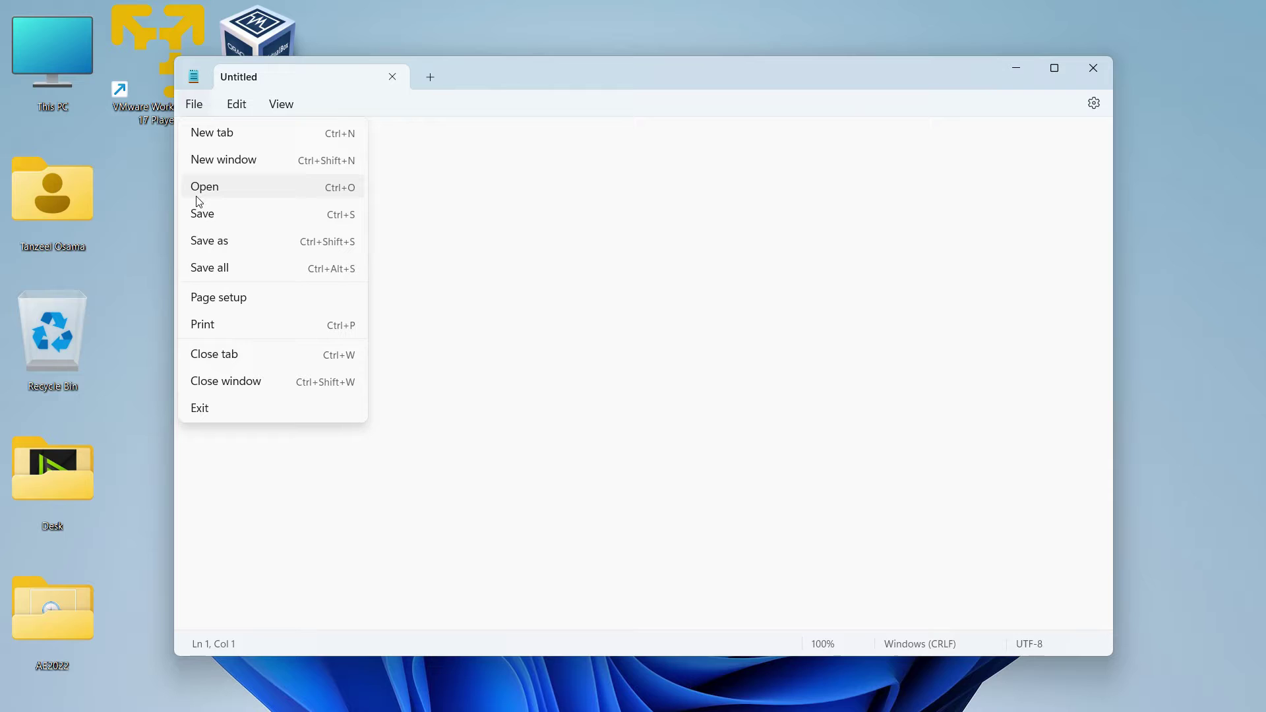
Open hosts via File > Open, pasting the etc path and showing All files.
{"action": "left_click", "coordinate": [197, 196]}
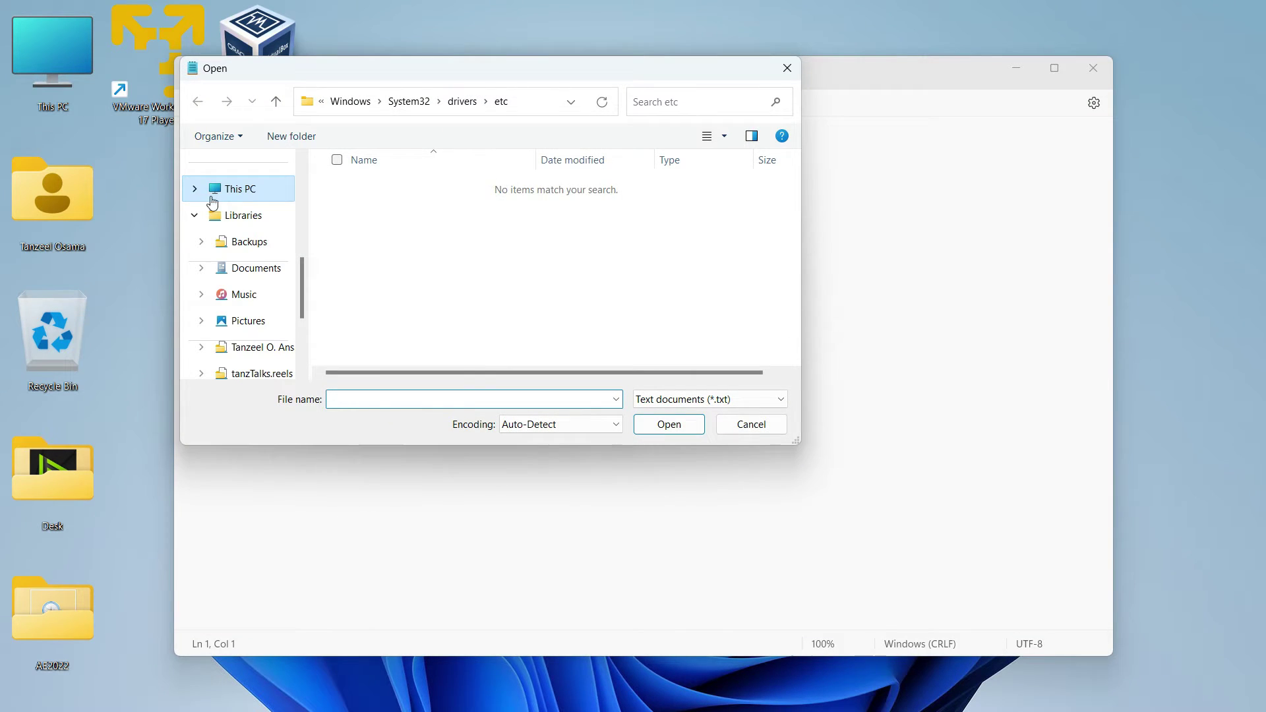
{"action": "left_click", "coordinate": [528, 103]}
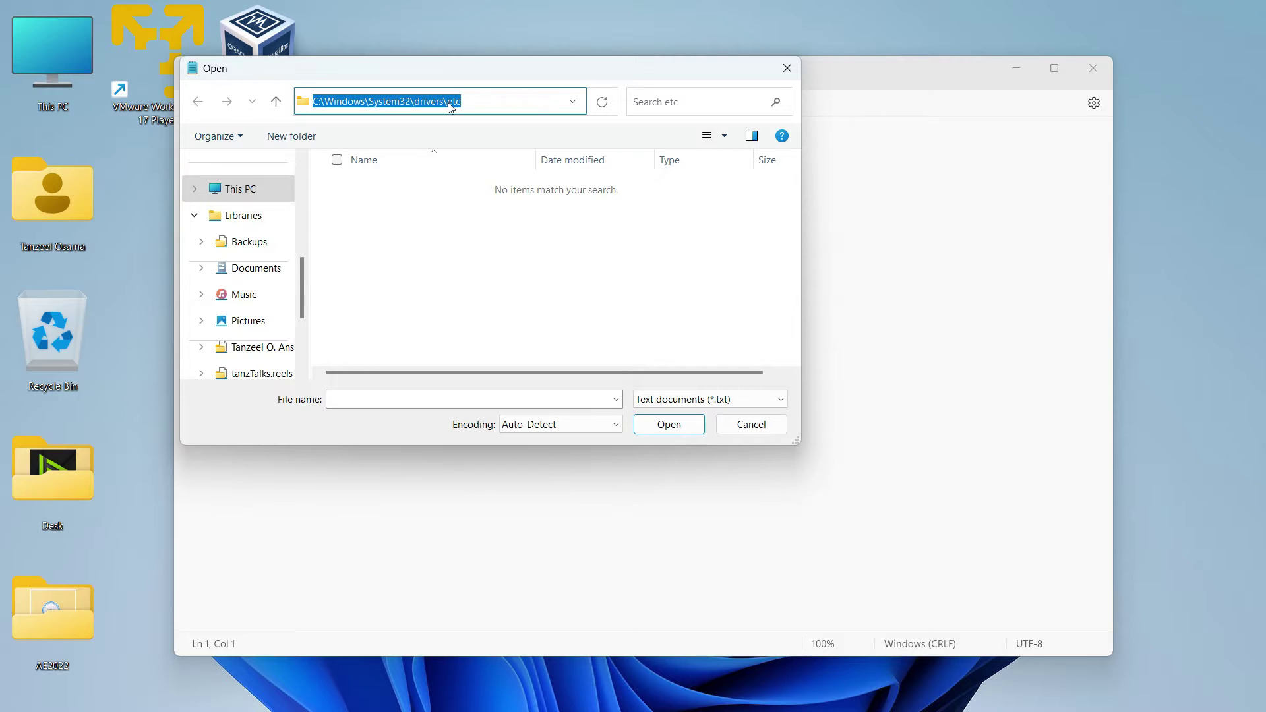
{"action": "right_click", "coordinate": [461, 113]}
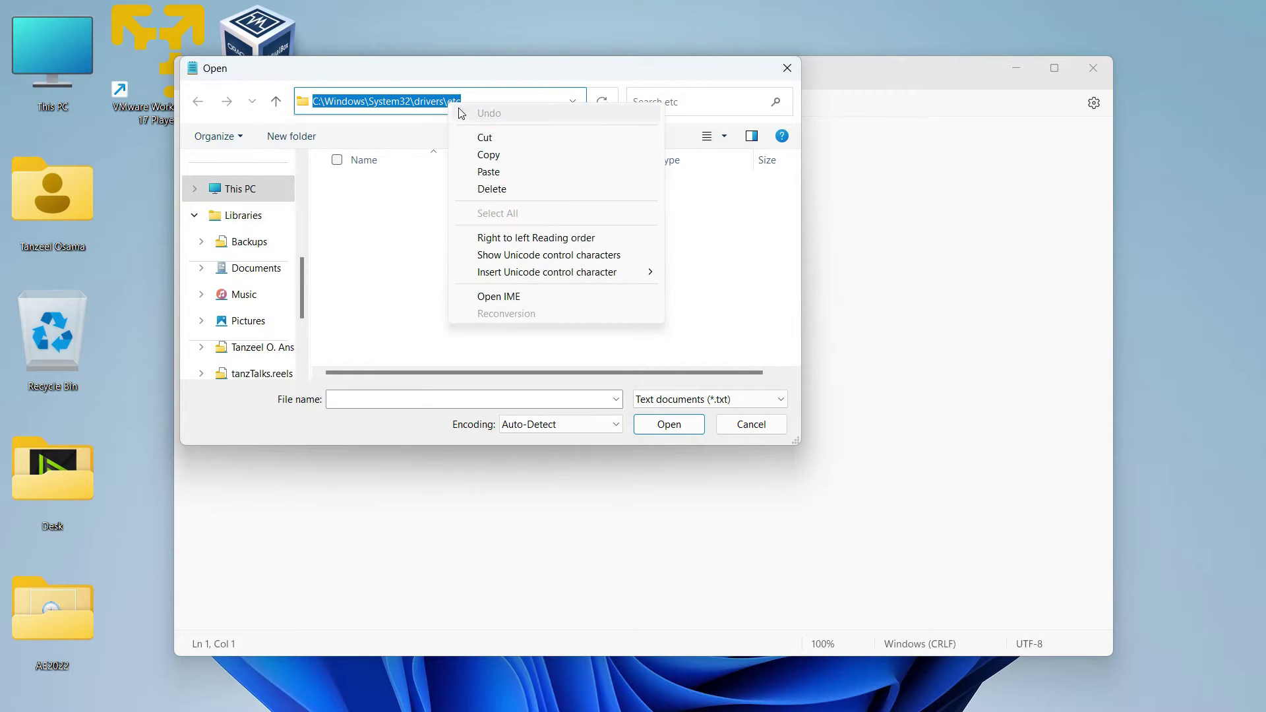
{"action": "left_click", "coordinate": [486, 172]}
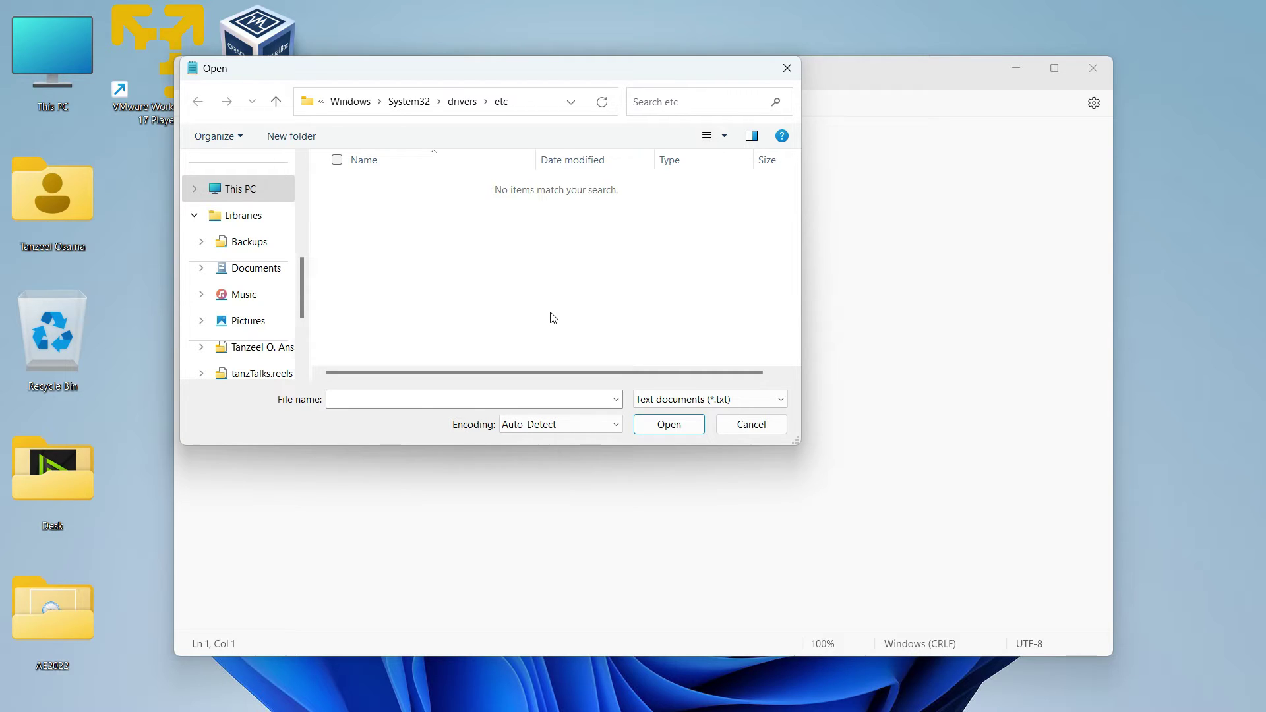
{"action": "left_click", "coordinate": [676, 401]}
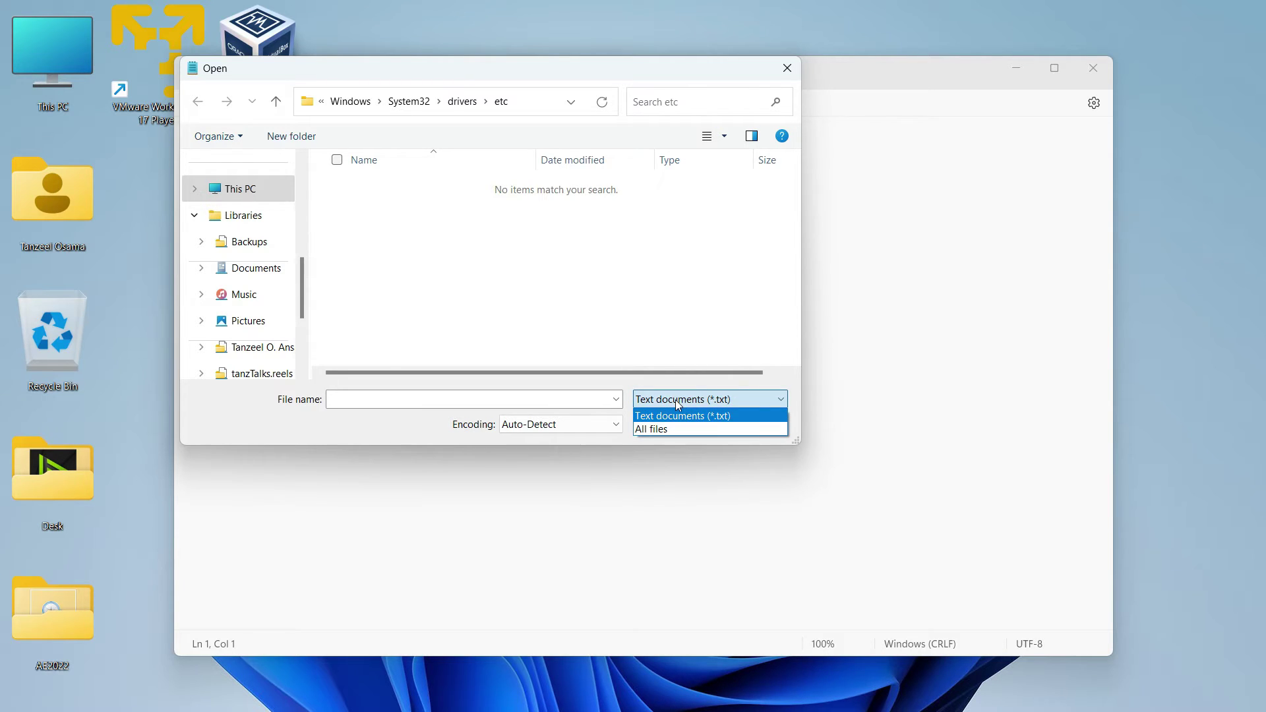
{"action": "left_click", "coordinate": [654, 430]}
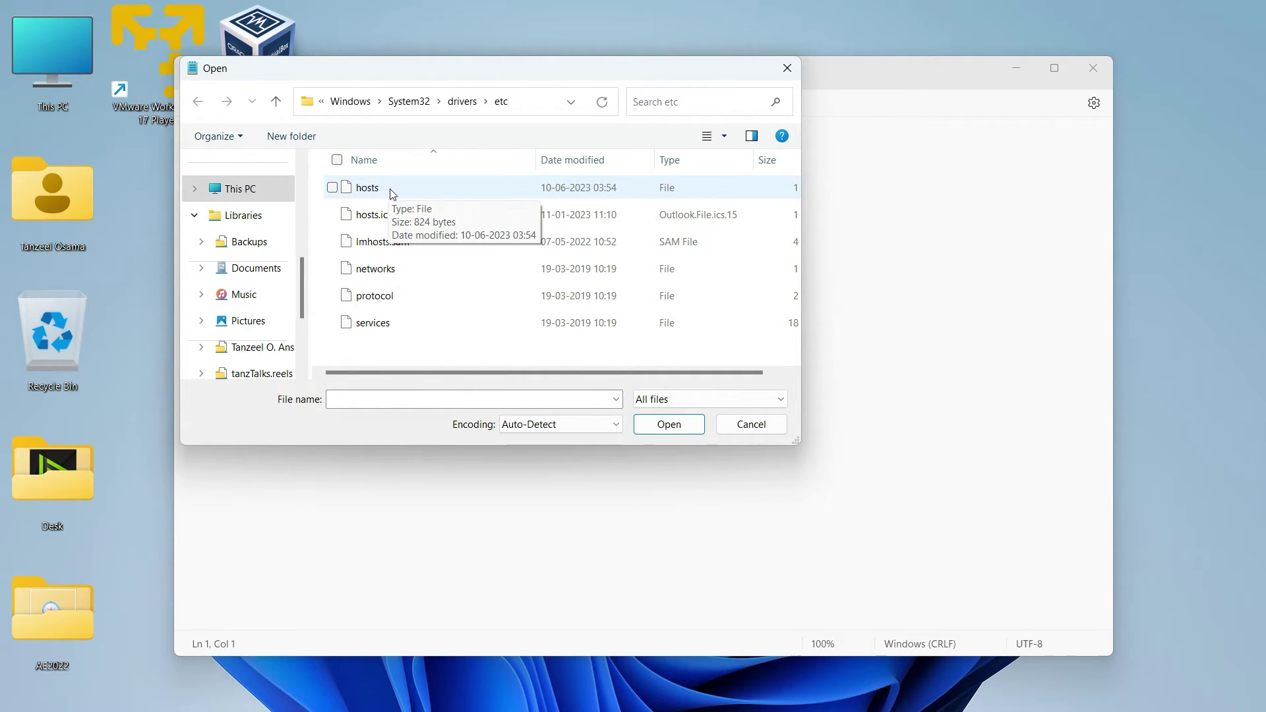
{"action": "left_click", "coordinate": [370, 192]}
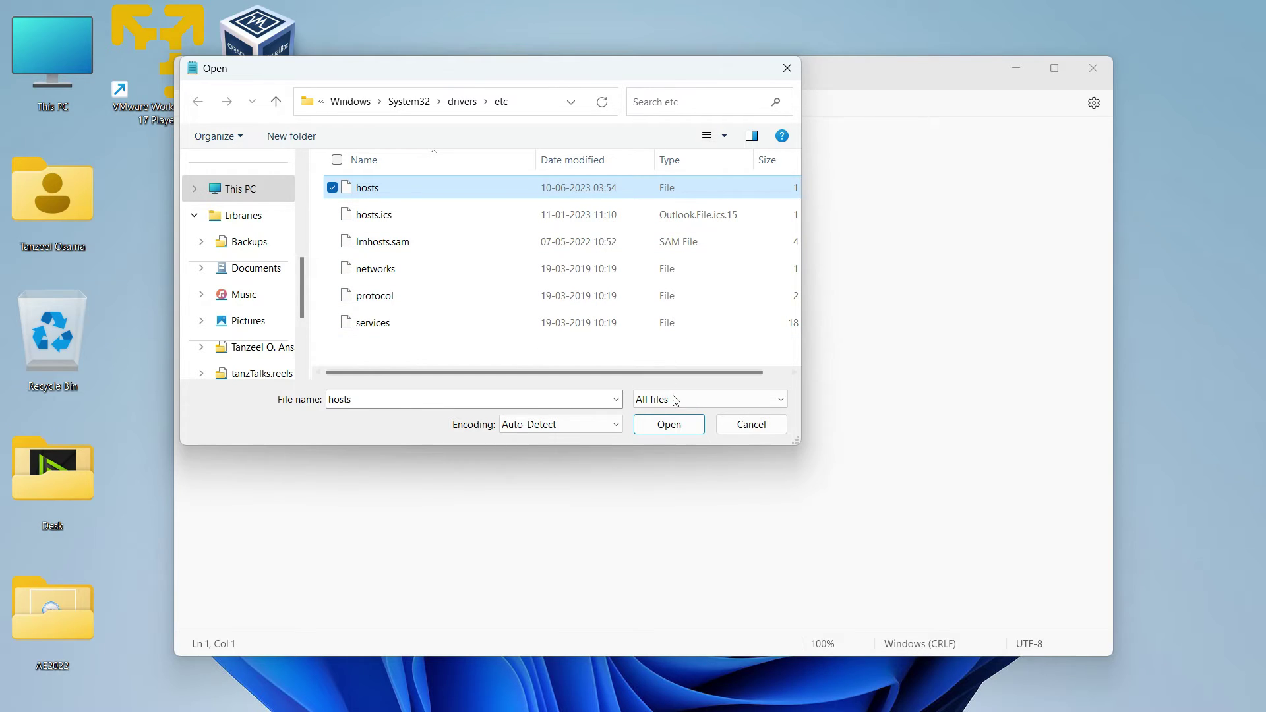
{"action": "left_click", "coordinate": [669, 424]}
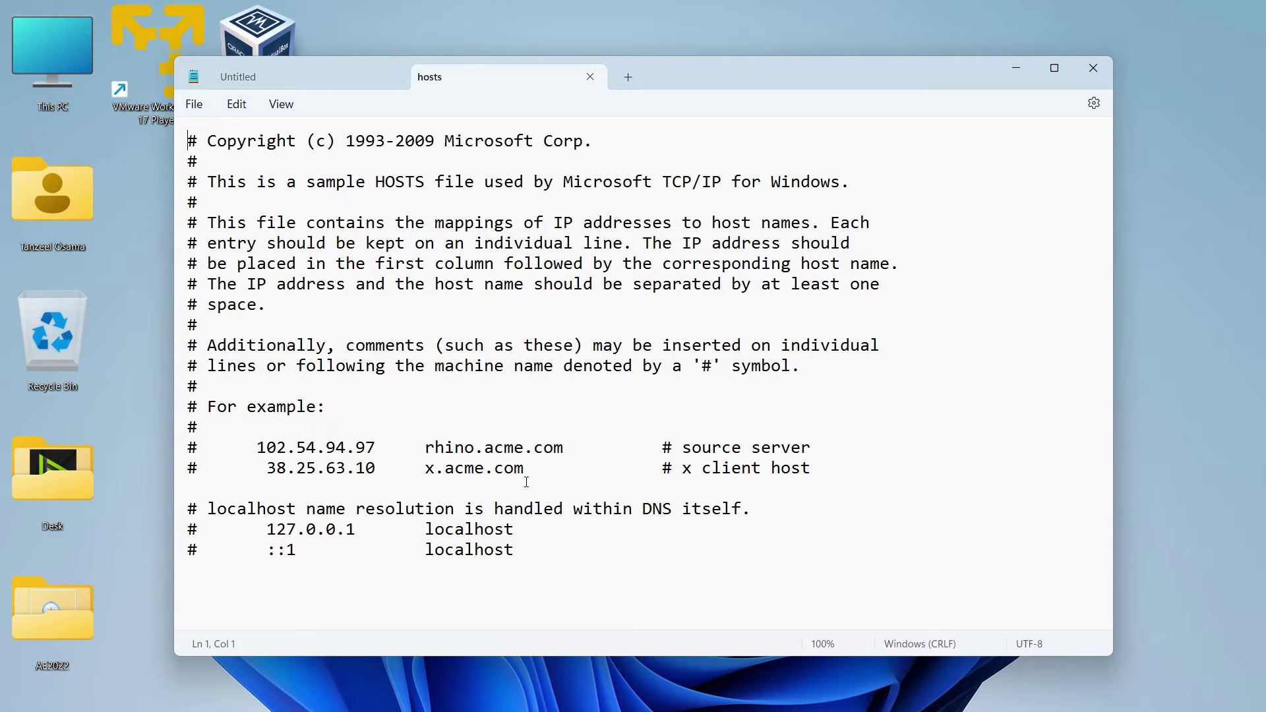
{"action": "left_click", "coordinate": [201, 449]}
{"action": "left_click_drag", "start_coordinate": [201, 449], "coordinate": [181, 455]}
{"action": "left_click", "coordinate": [250, 580]}
{"action": "key", "text": "Return"}
{"action": "type", "text": "0.0.0.0"}
{"action": "type", "text": "www"}
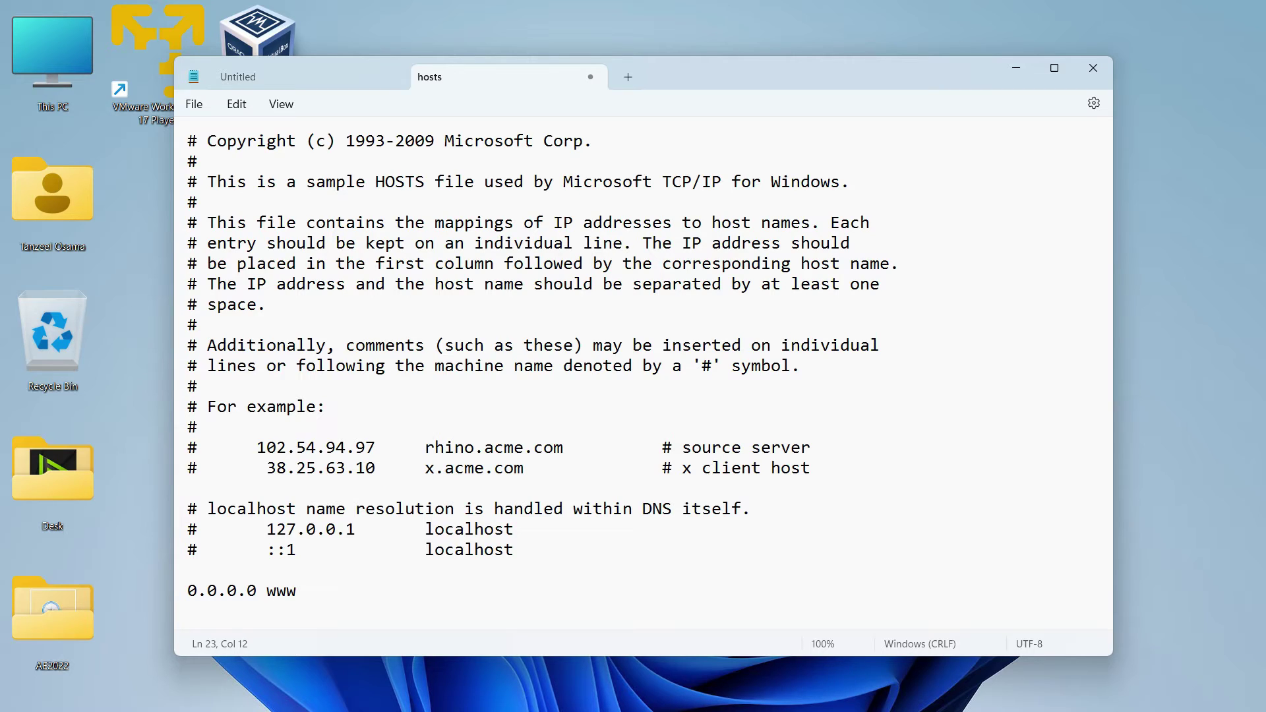
{"action": "type", "text": ".facebook.com"}
Save the hosts file and load facebook.com in Chrome, which now fails to load.
{"action": "left_click", "coordinate": [195, 106]}
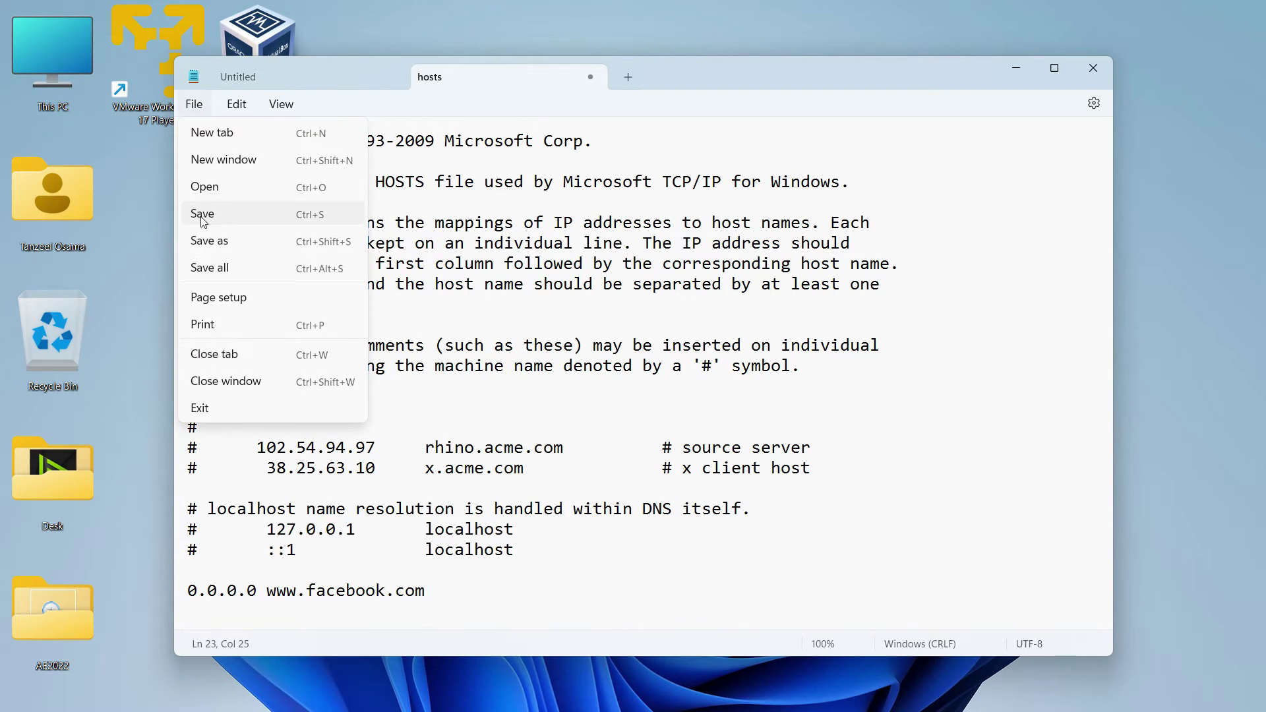
{"action": "left_click", "coordinate": [203, 215]}
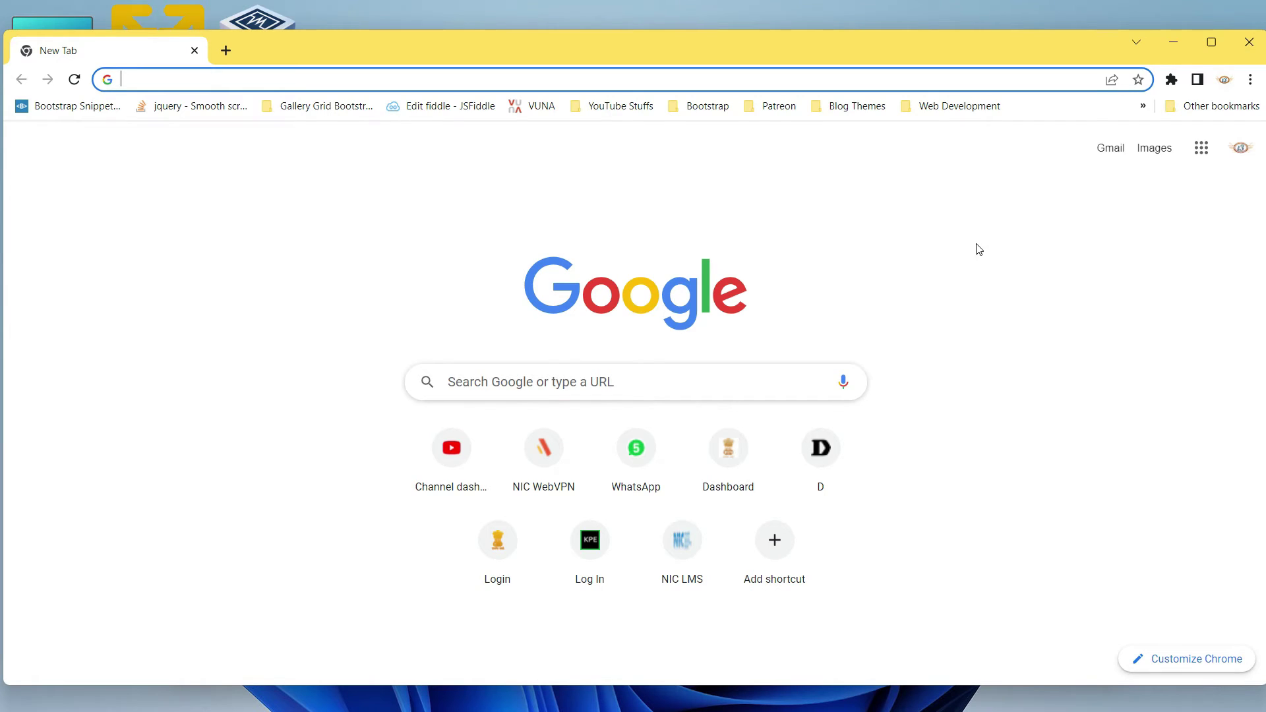
{"action": "left_click", "coordinate": [842, 77]}
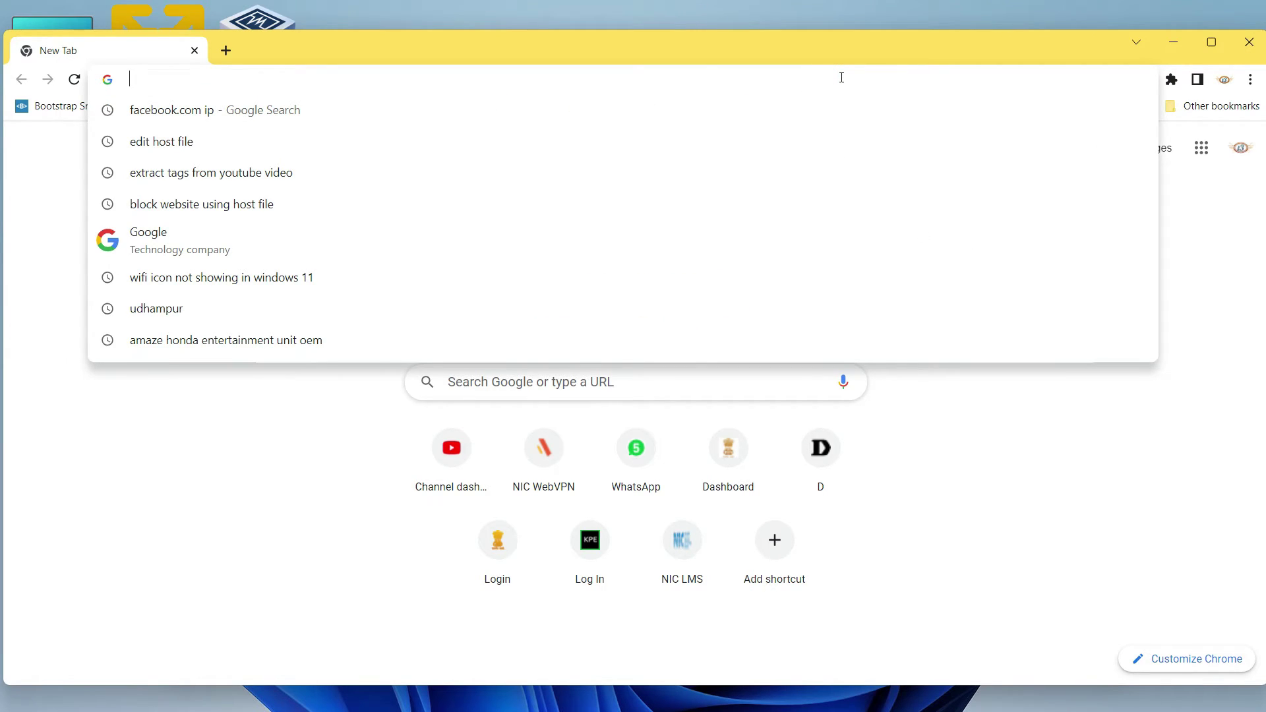
{"action": "type", "text": "fac"}
{"action": "key", "text": "Return"}
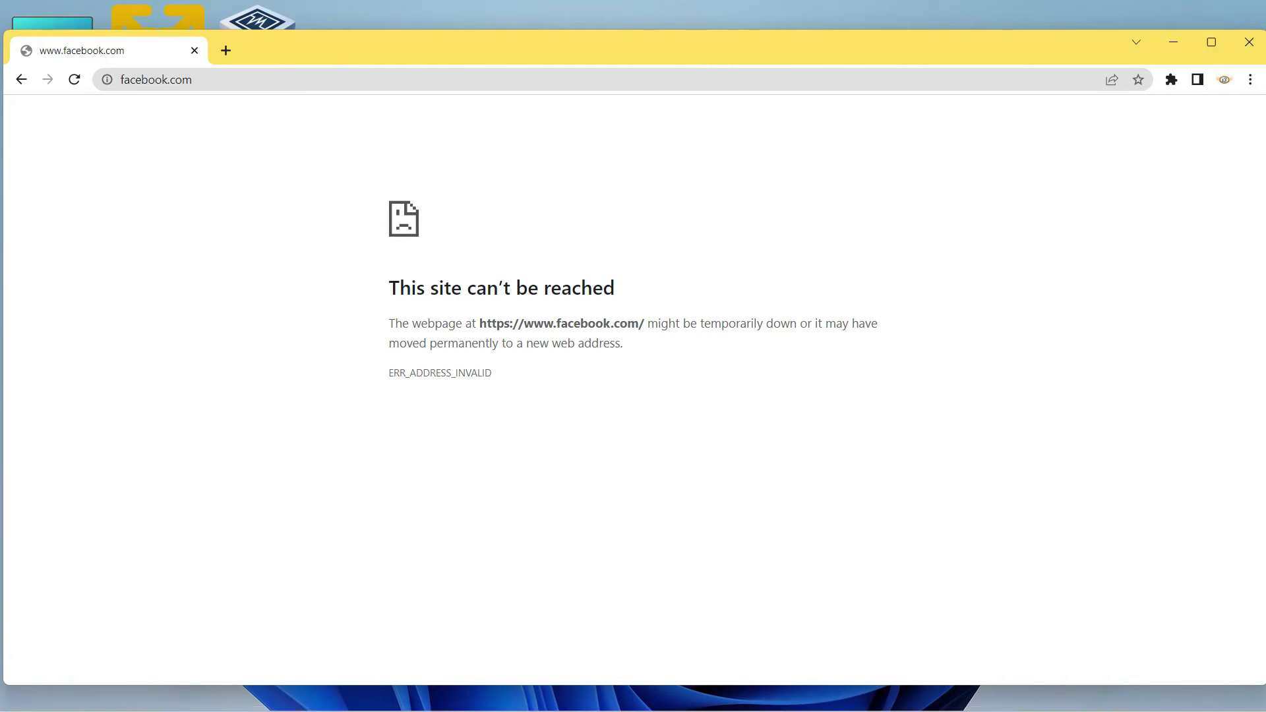
Comment out the facebook entry with '#', save hosts, and return to Chrome's error page.
{"action": "left_click", "coordinate": [868, 706]}
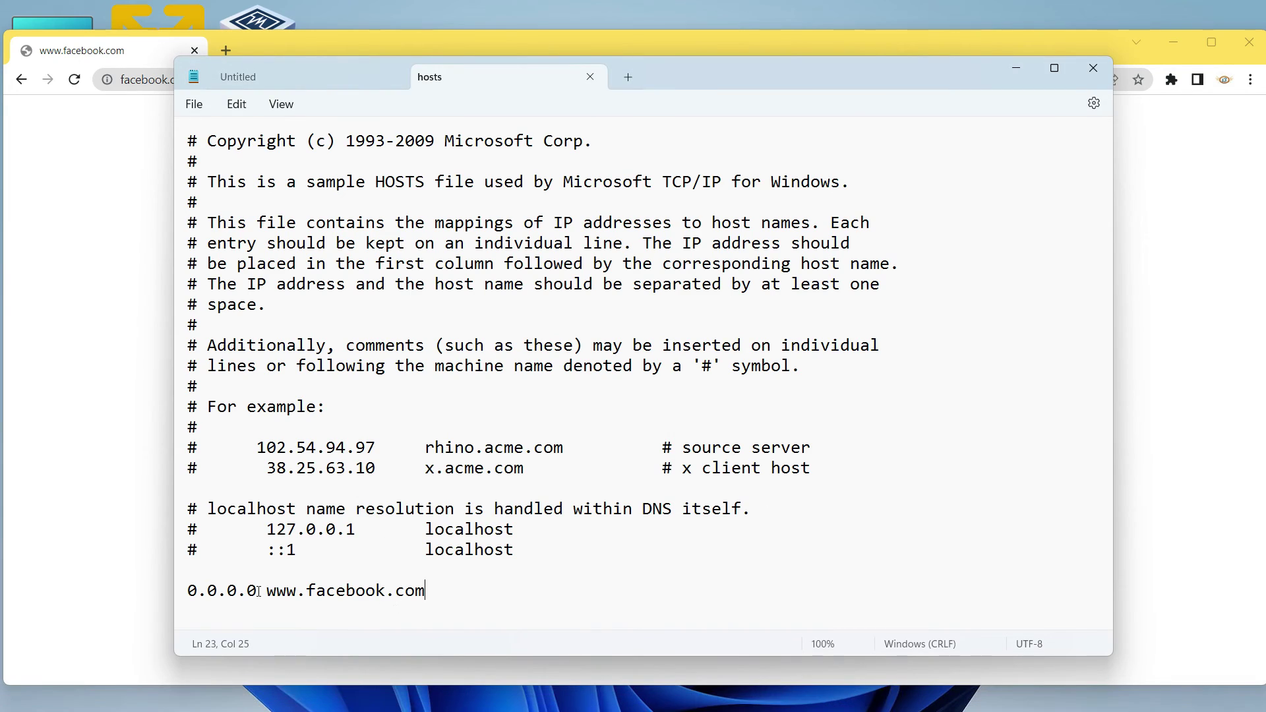
{"action": "left_click", "coordinate": [186, 591]}
{"action": "type", "text": "#"}
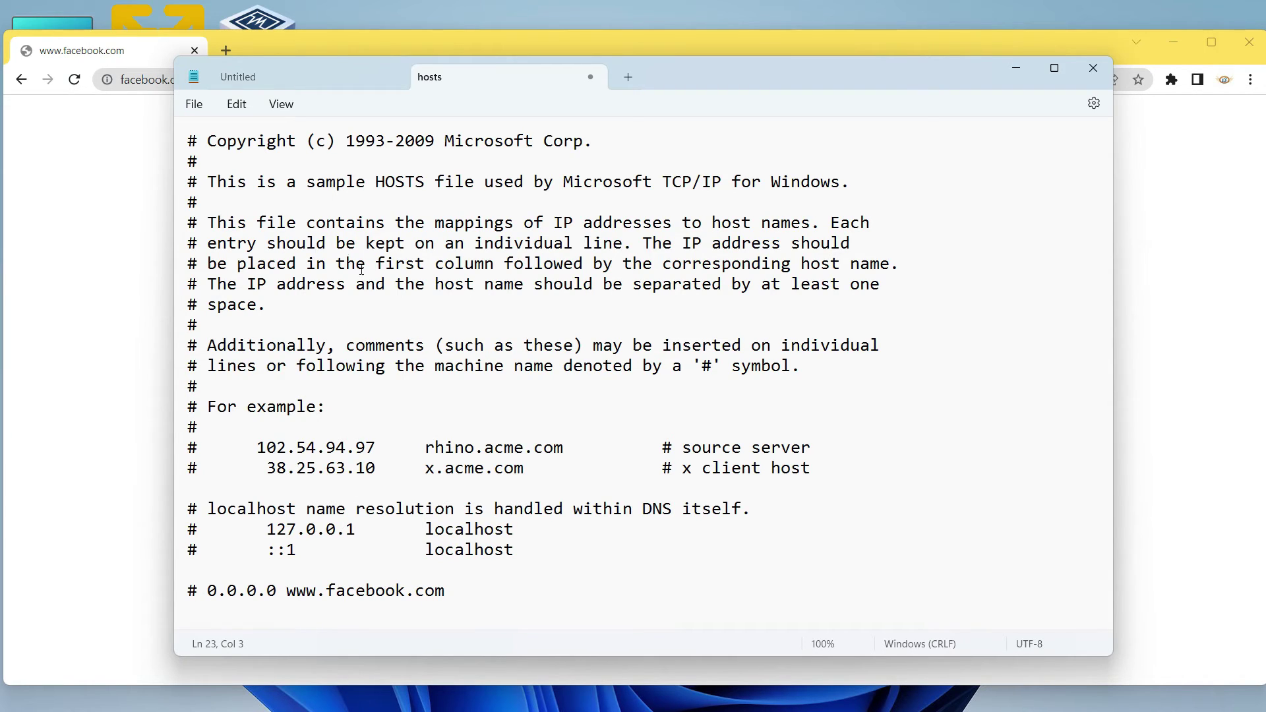
{"action": "left_click", "coordinate": [194, 104]}
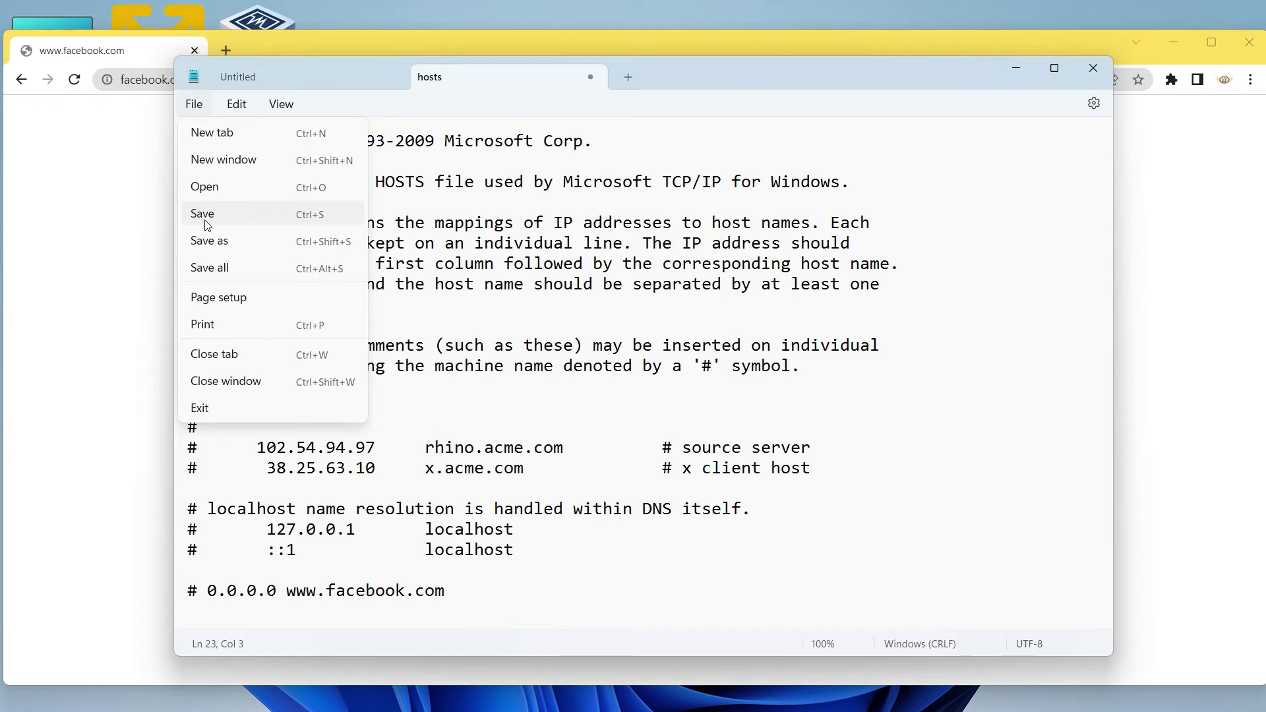
{"action": "left_click", "coordinate": [217, 223]}
{"action": "left_click", "coordinate": [118, 251]}
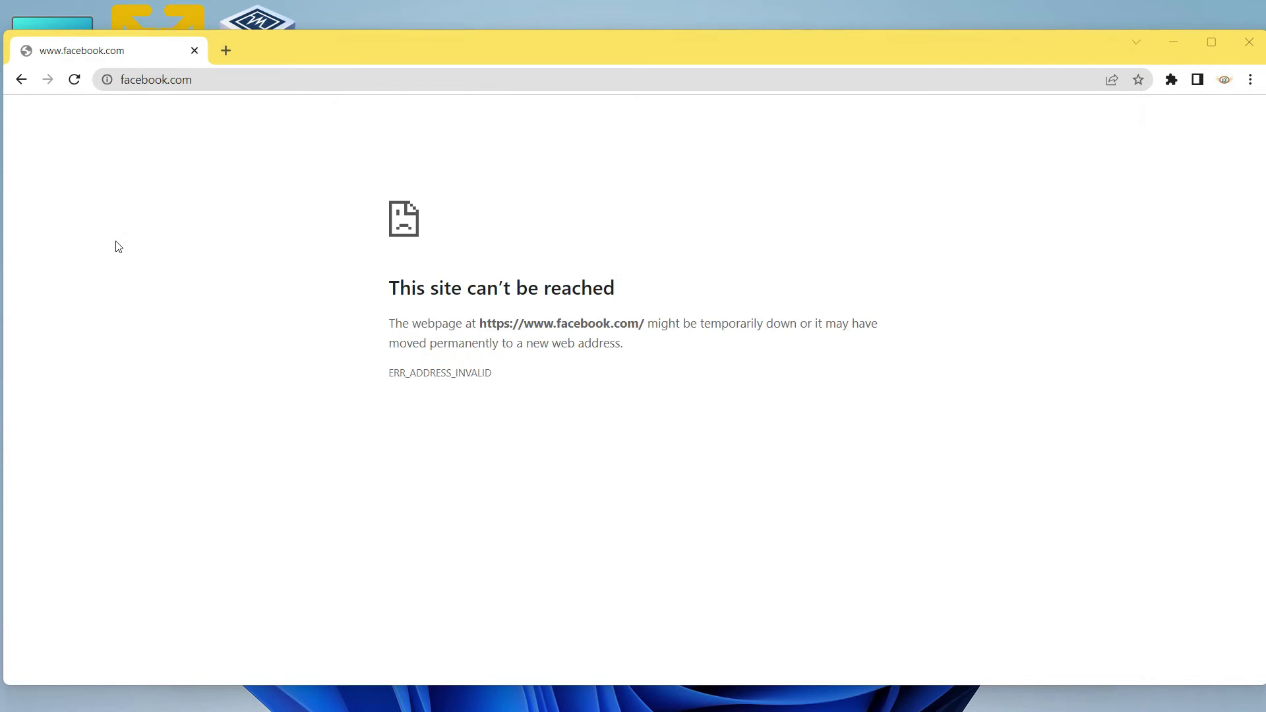
Reload facebook.com to get its login page, then minimize Chrome back to the hosts file.
{"action": "left_click", "coordinate": [76, 83]}
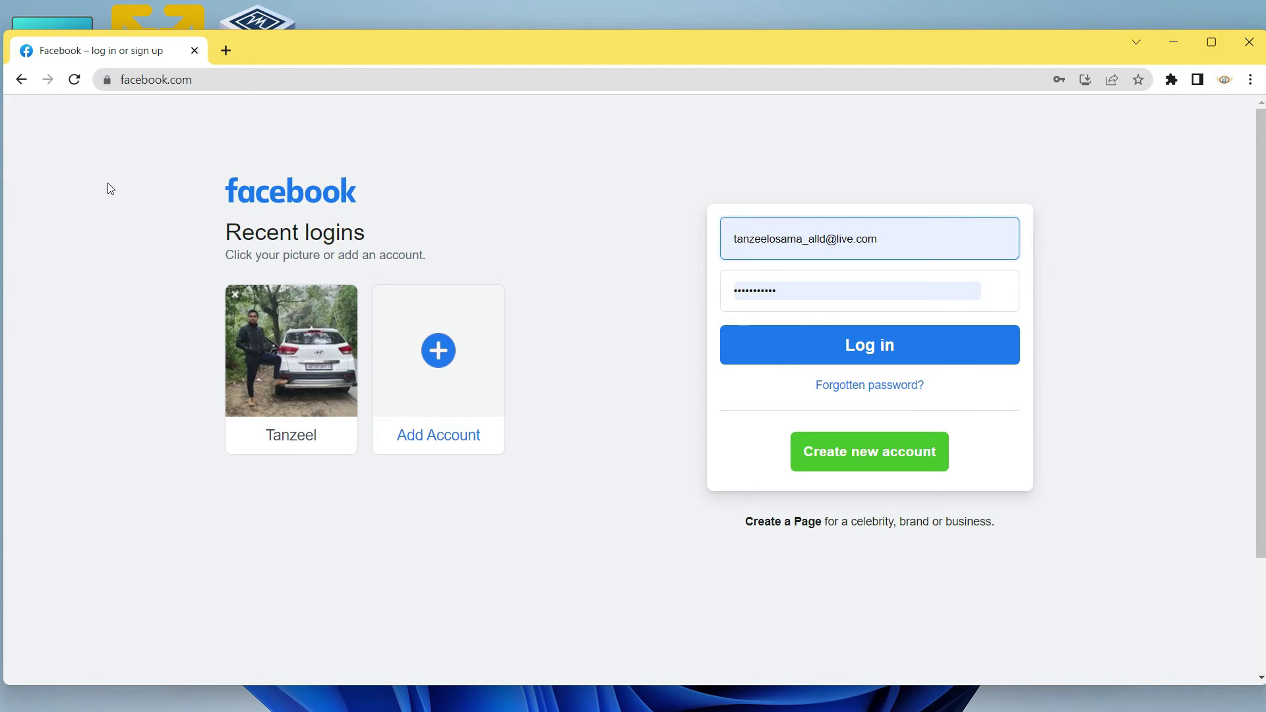
{"action": "left_click", "coordinate": [1172, 42]}
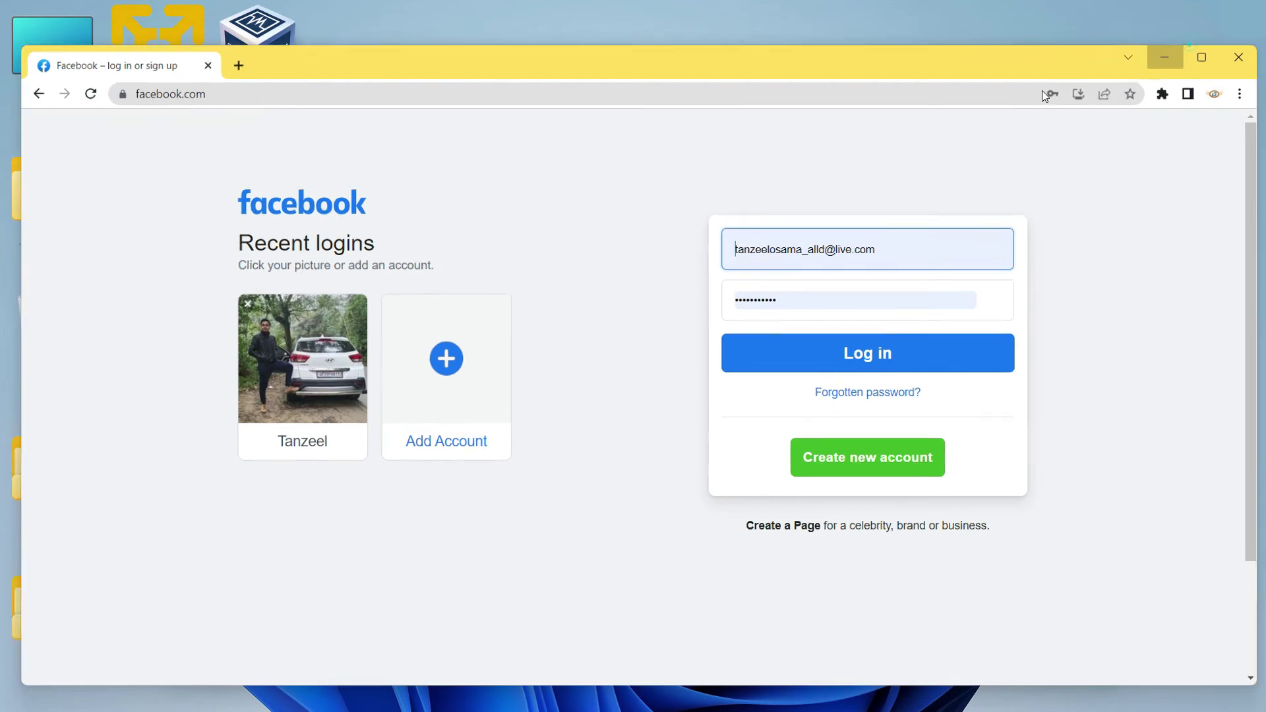
{"action": "left_click", "coordinate": [682, 584]}
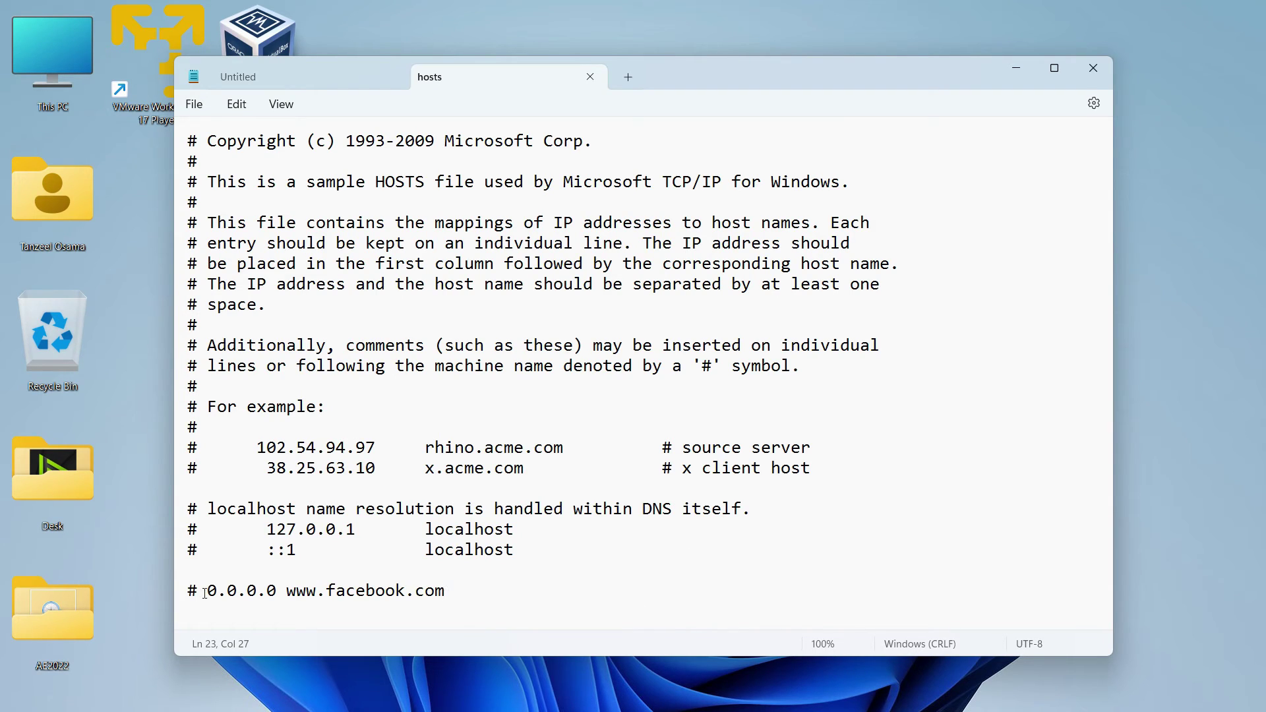
Remove the leading '#', append '#BlockFacebook' to the facebook entry, and save hosts.
{"action": "left_click_drag", "start_coordinate": [205, 592], "coordinate": [183, 592]}
{"action": "key", "text": "BackSpace"}
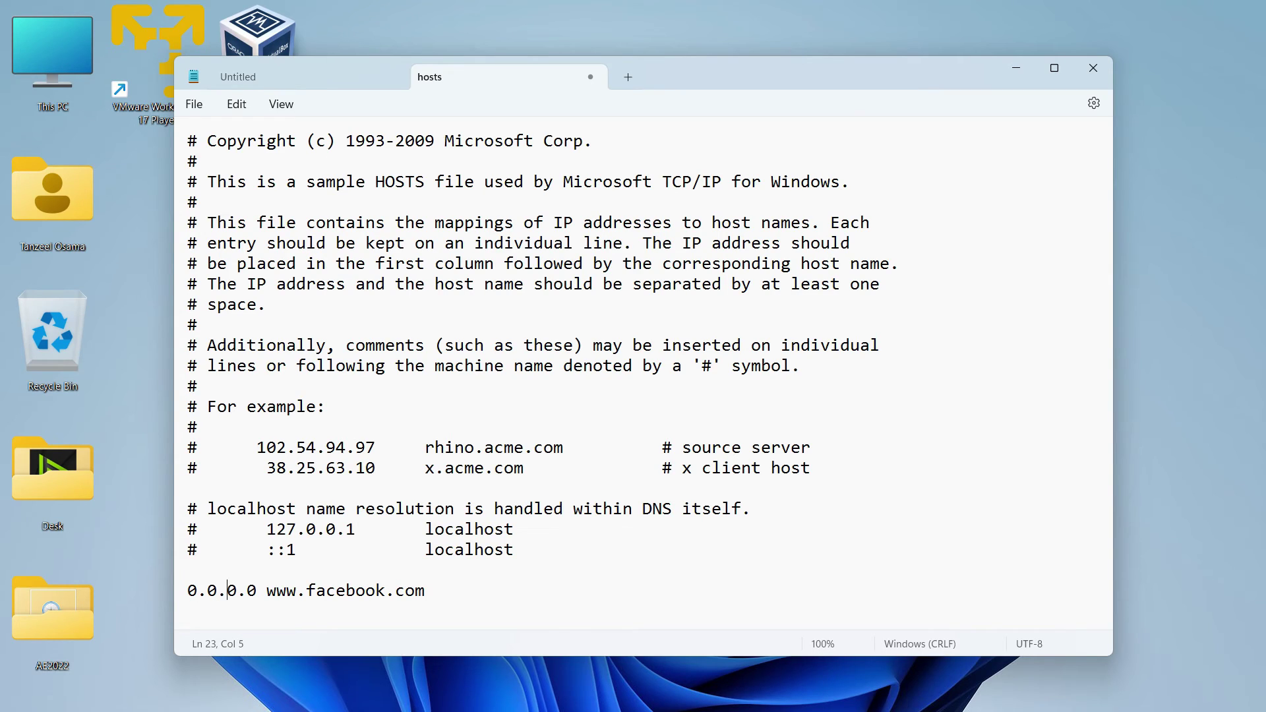
{"action": "left_click", "coordinate": [386, 591]}
{"action": "type", "text": "#BlockFacebook"}
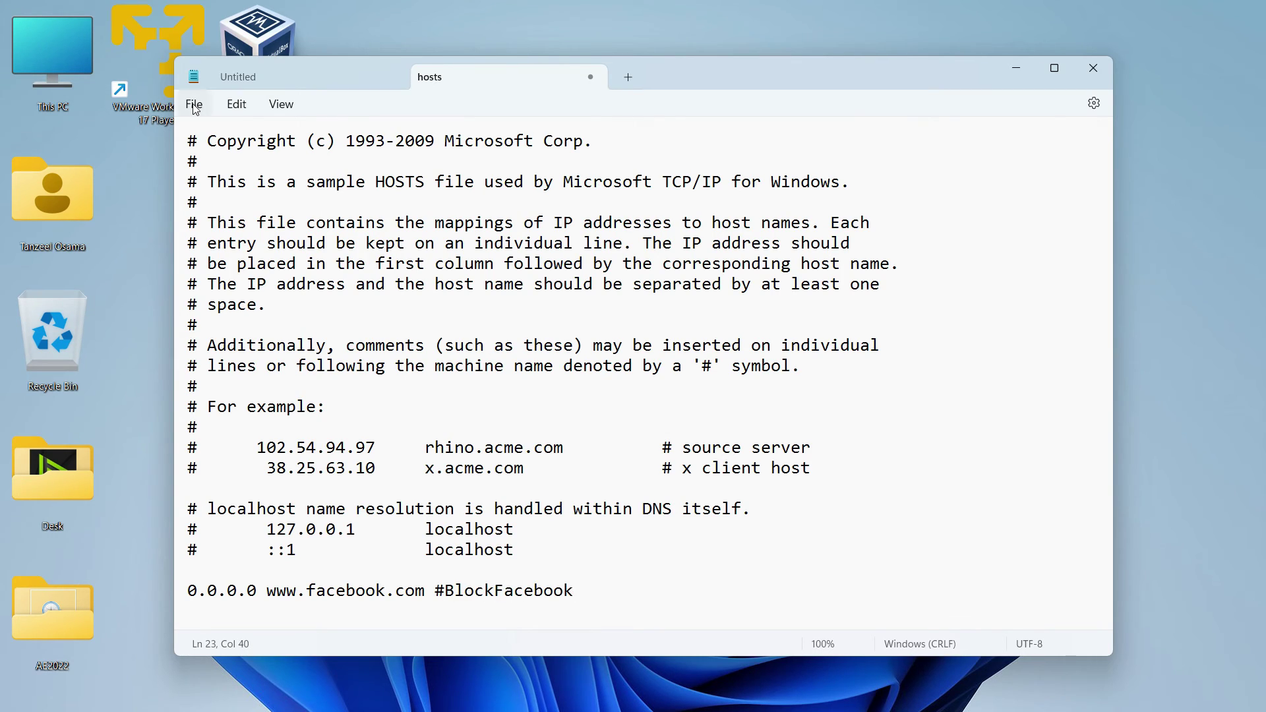
{"action": "left_click", "coordinate": [194, 105]}
{"action": "left_click", "coordinate": [205, 212]}
{"action": "left_click_drag", "start_coordinate": [187, 594], "coordinate": [423, 597]}
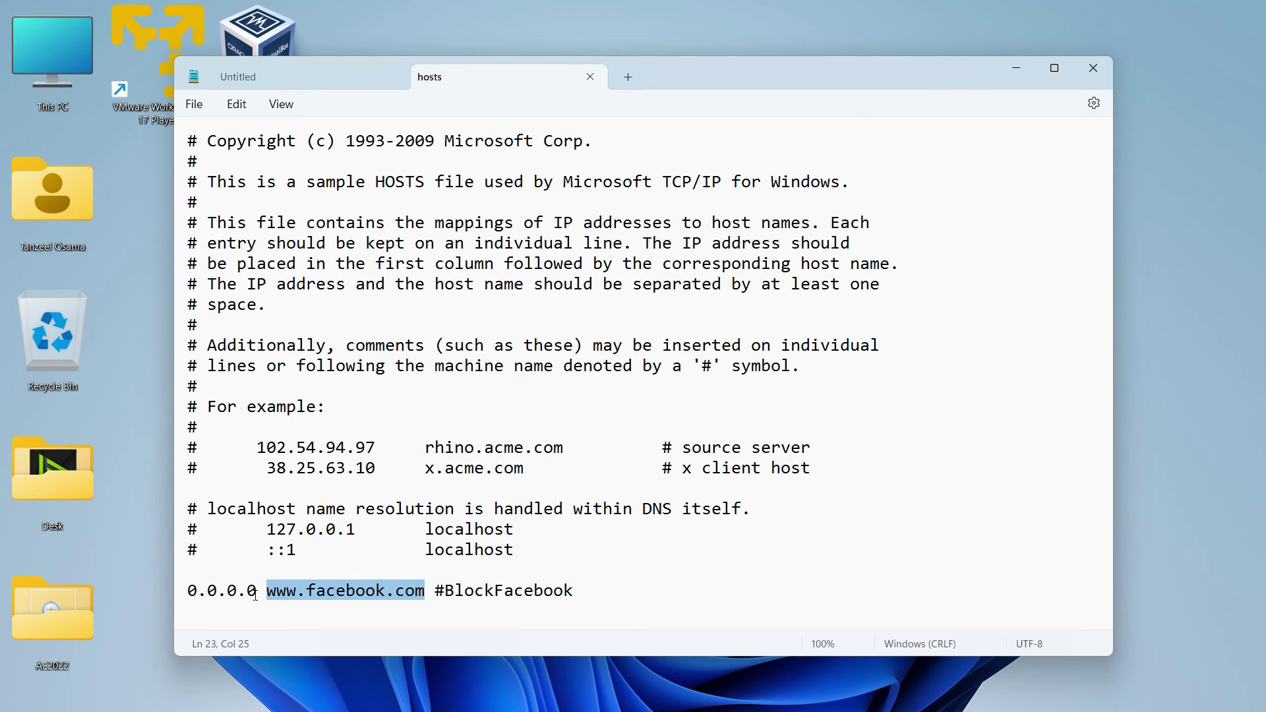
{"action": "left_click_drag", "start_coordinate": [256, 593], "coordinate": [189, 594]}
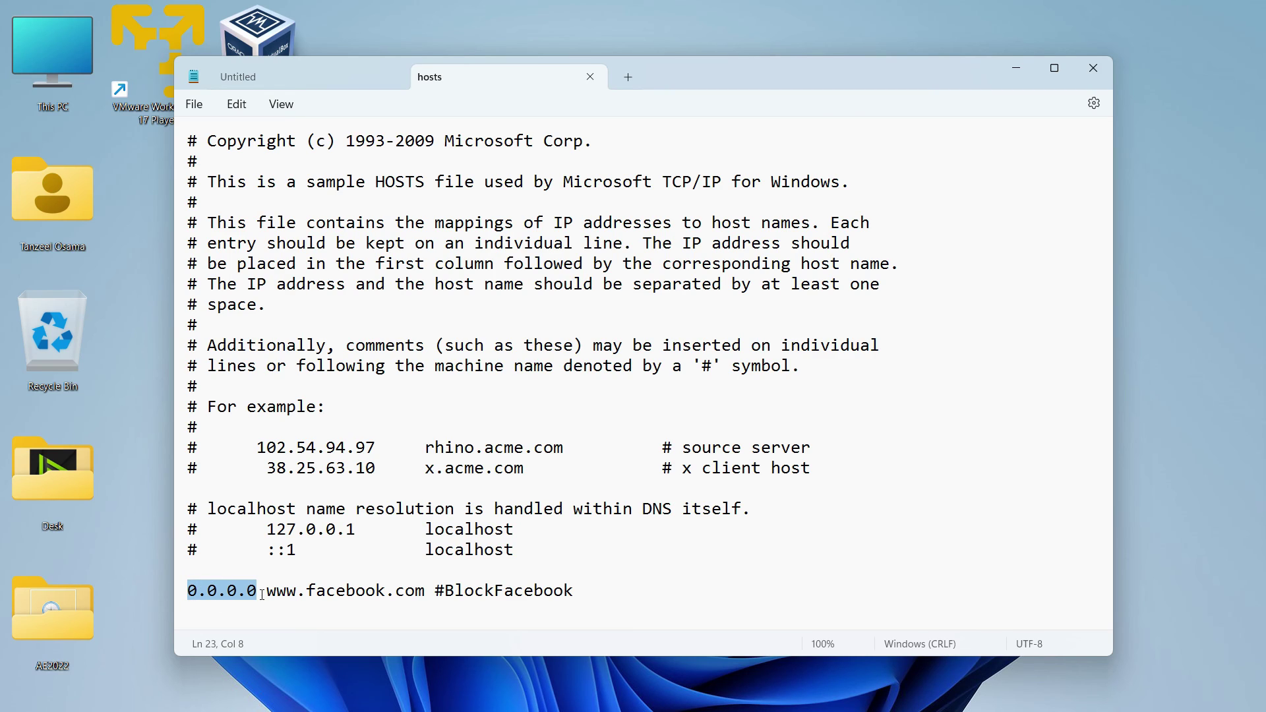